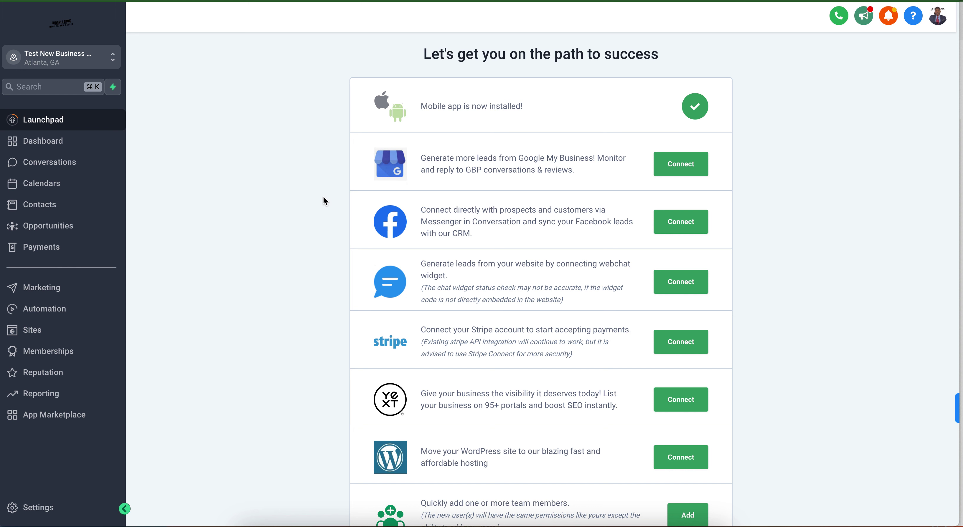
Look over the Launchpad connection options and the Dashboard's opportunity, conversion rate and funnel widgets.
{"action": "scroll", "coordinate": [303, 243], "scroll_direction": "down", "scroll_amount": 1}
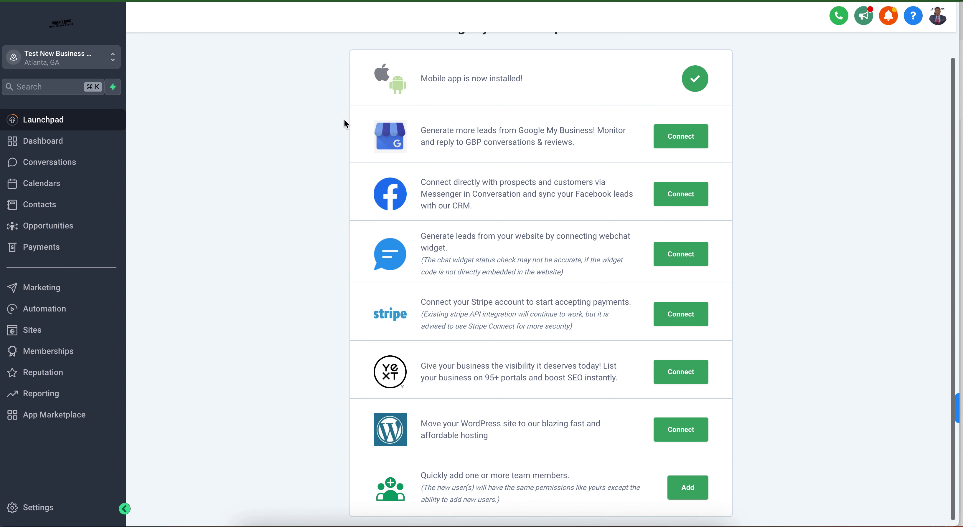
{"action": "scroll", "coordinate": [344, 120], "scroll_direction": "up", "scroll_amount": 1}
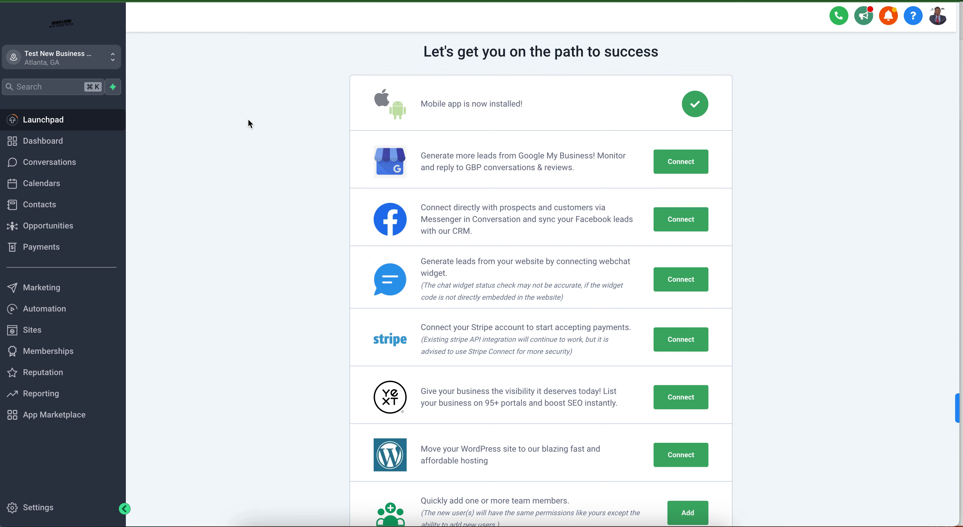
{"action": "left_click", "coordinate": [69, 144]}
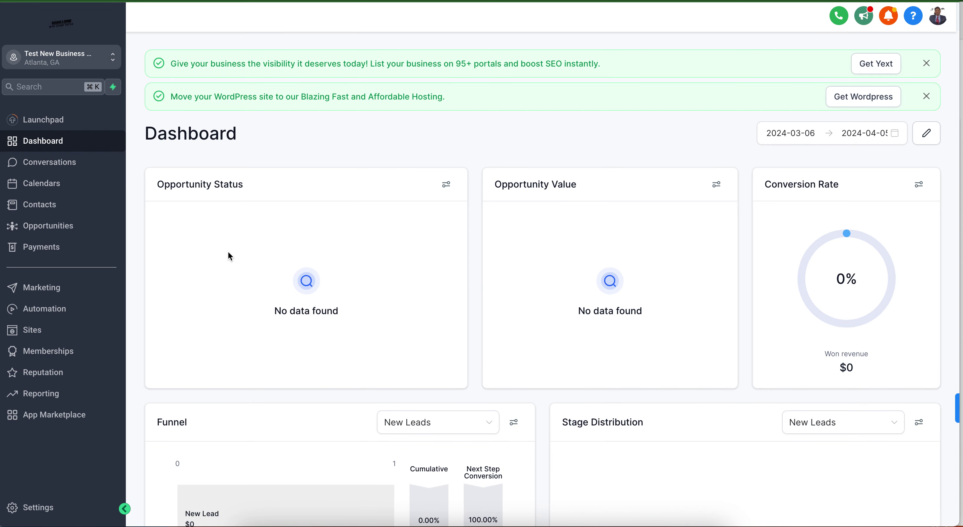
{"action": "scroll", "coordinate": [327, 276], "scroll_direction": "down", "scroll_amount": 1}
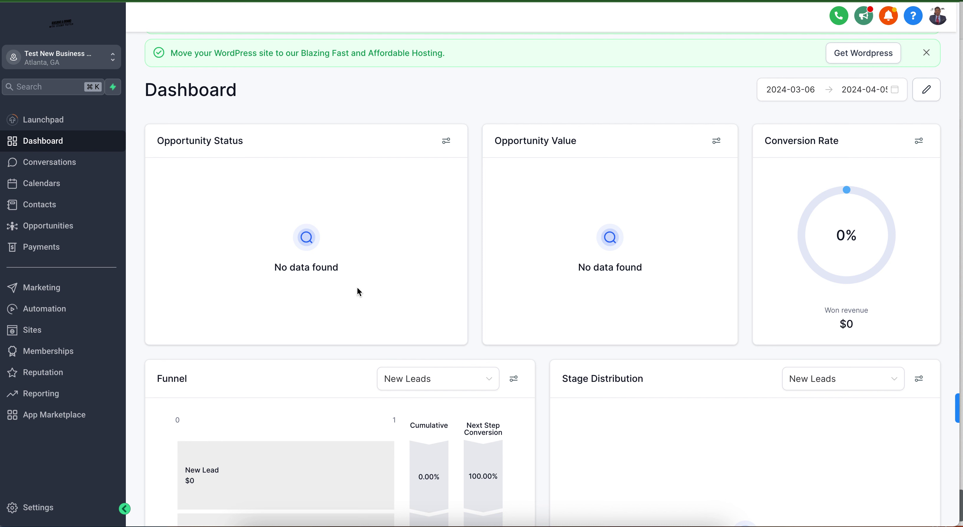
{"action": "scroll", "coordinate": [357, 288], "scroll_direction": "down", "scroll_amount": 4}
{"action": "scroll", "coordinate": [279, 280], "scroll_direction": "down", "scroll_amount": 2}
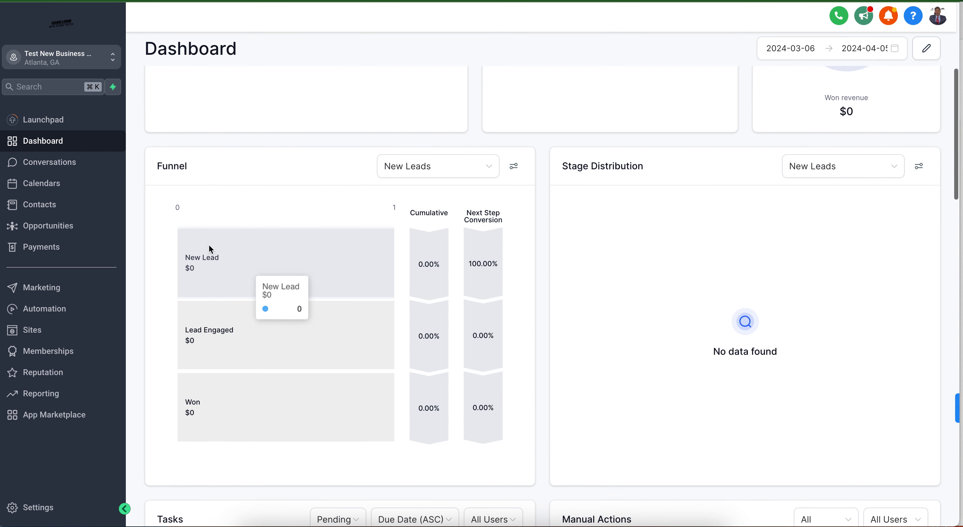
{"action": "scroll", "coordinate": [324, 221], "scroll_direction": "up", "scroll_amount": 1}
{"action": "scroll", "coordinate": [324, 221], "scroll_direction": "up", "scroll_amount": 2}
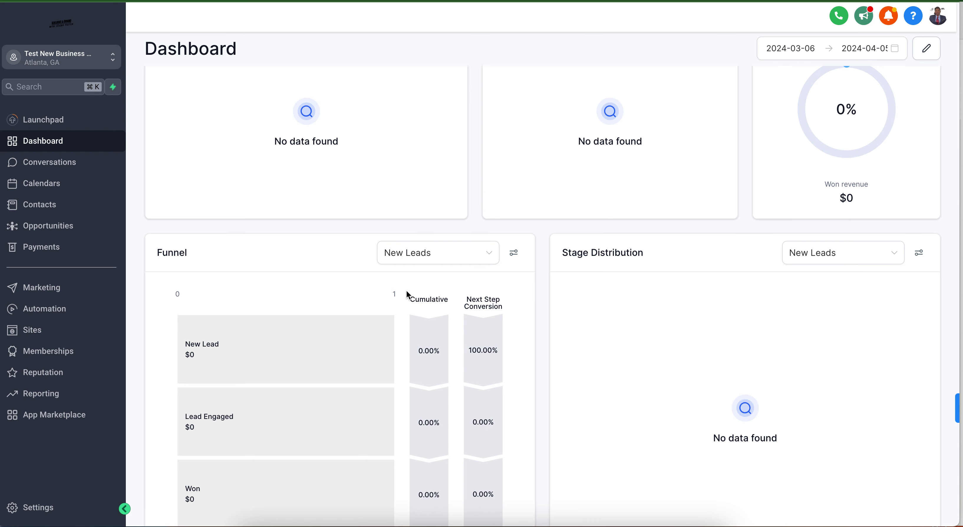
{"action": "scroll", "coordinate": [486, 367], "scroll_direction": "down", "scroll_amount": 3}
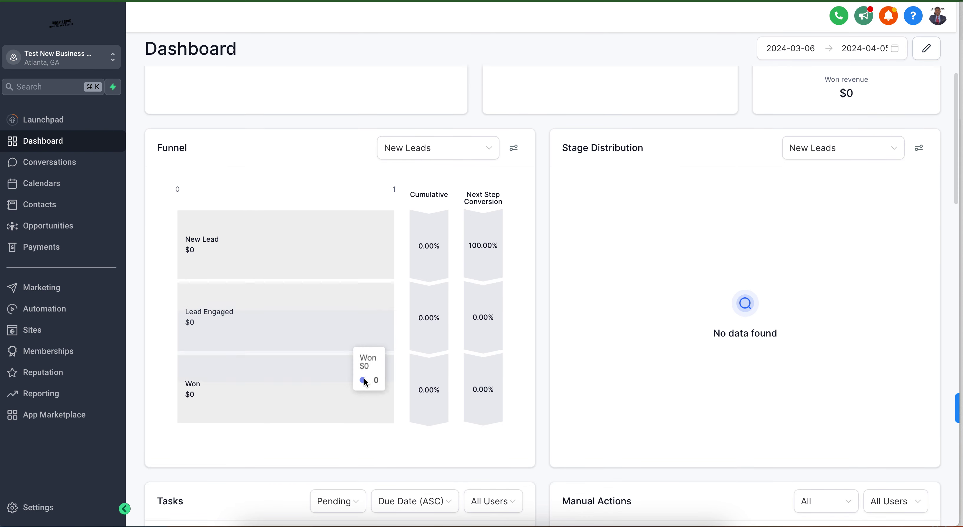
{"action": "scroll", "coordinate": [525, 400], "scroll_direction": "down", "scroll_amount": 2}
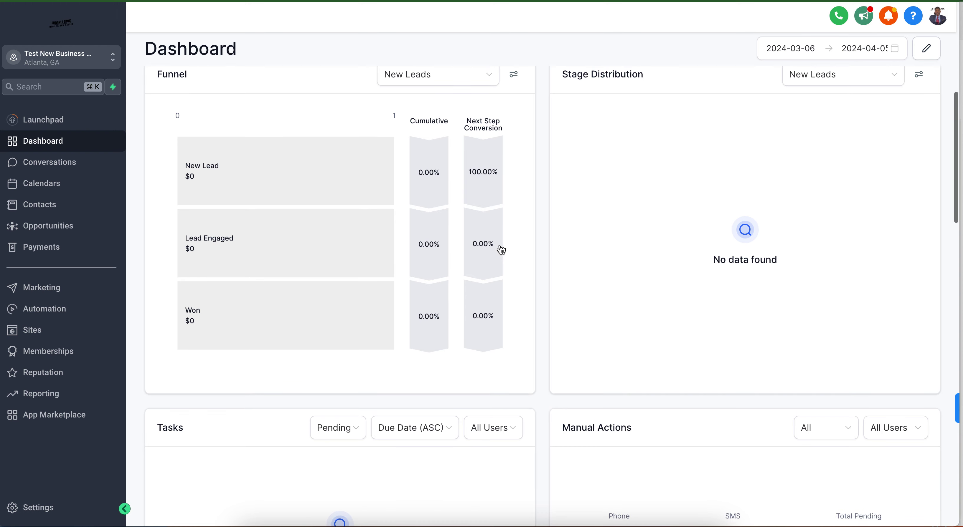
{"action": "mouse_move", "coordinate": [289, 259]}
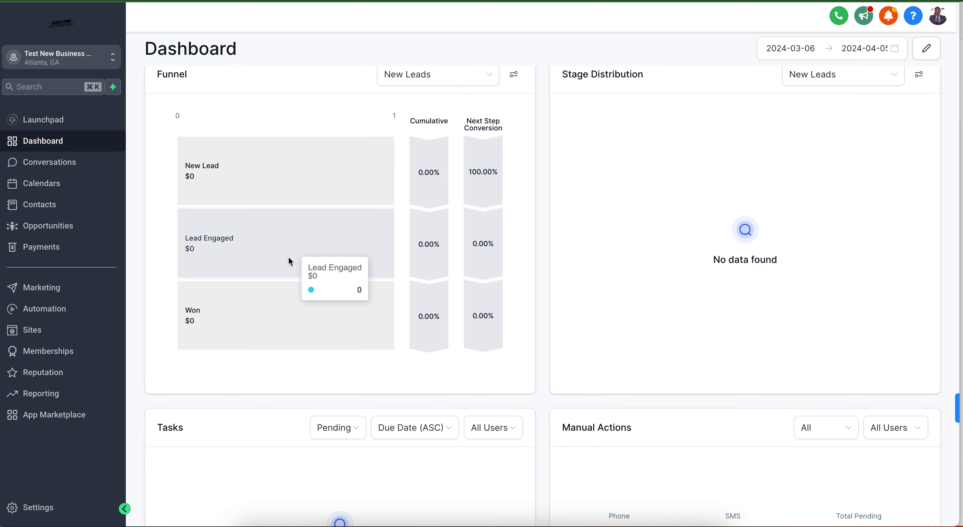
{"action": "mouse_move", "coordinate": [257, 318]}
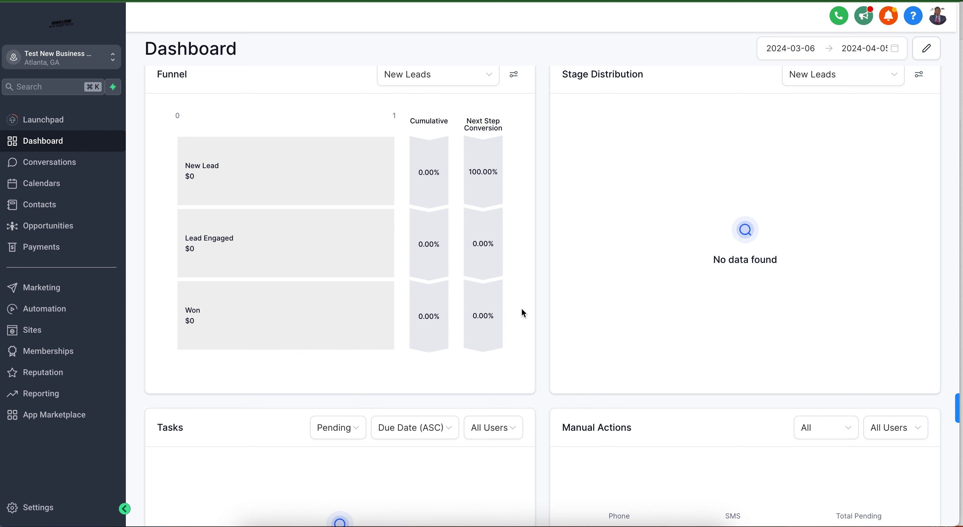
Examine the Dashboard's tasks, manual actions, lead source, Google Analytics, Google Business Profile and ads report widgets.
{"action": "scroll", "coordinate": [591, 280], "scroll_direction": "down", "scroll_amount": 6}
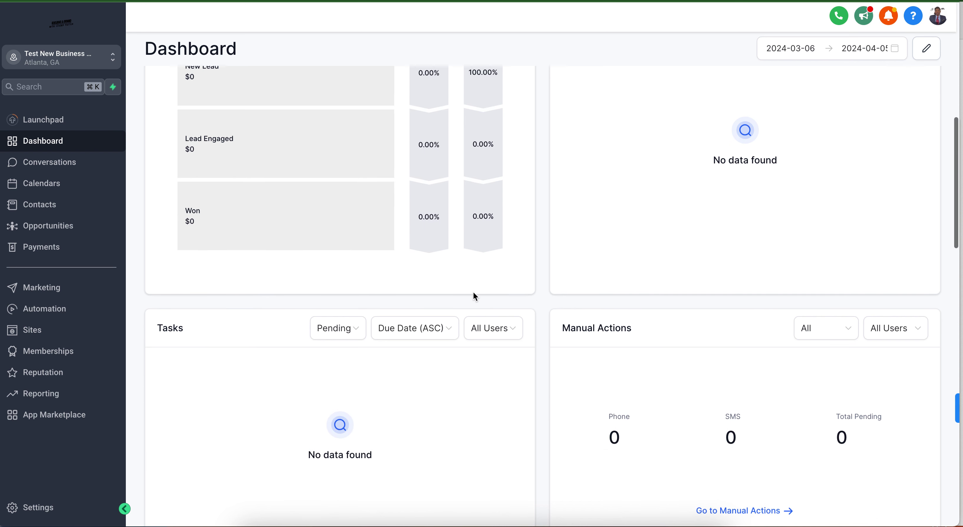
{"action": "scroll", "coordinate": [512, 278], "scroll_direction": "down", "scroll_amount": 1}
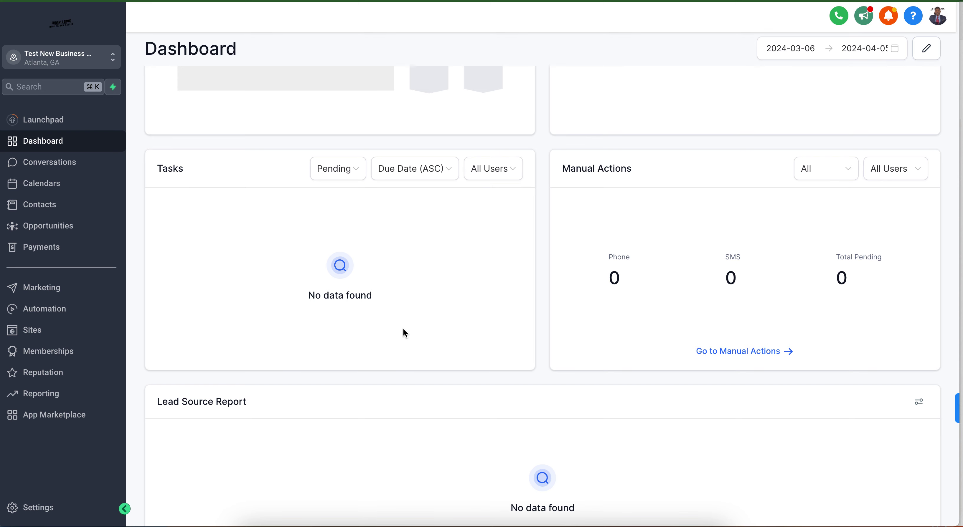
{"action": "scroll", "coordinate": [404, 329], "scroll_direction": "down", "scroll_amount": 5}
{"action": "scroll", "coordinate": [403, 329], "scroll_direction": "down", "scroll_amount": 2}
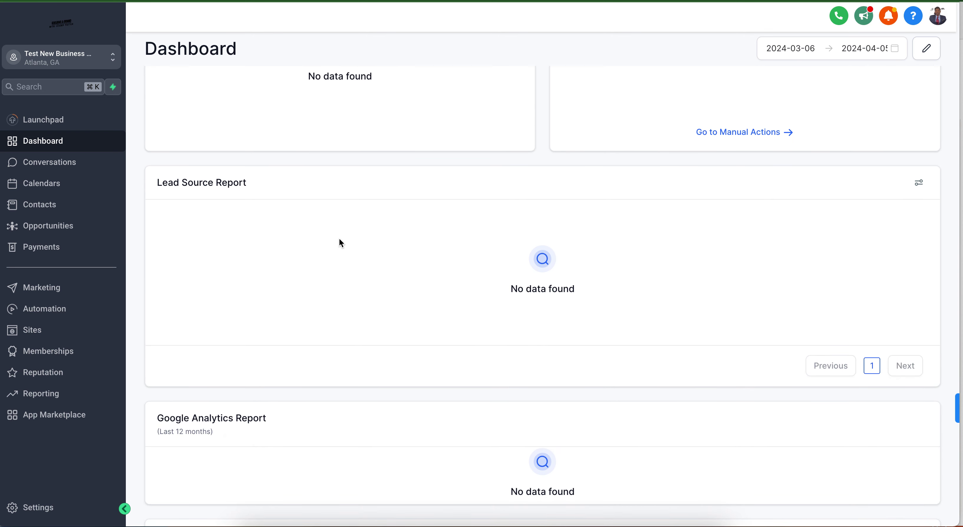
{"action": "scroll", "coordinate": [339, 243], "scroll_direction": "down", "scroll_amount": 3}
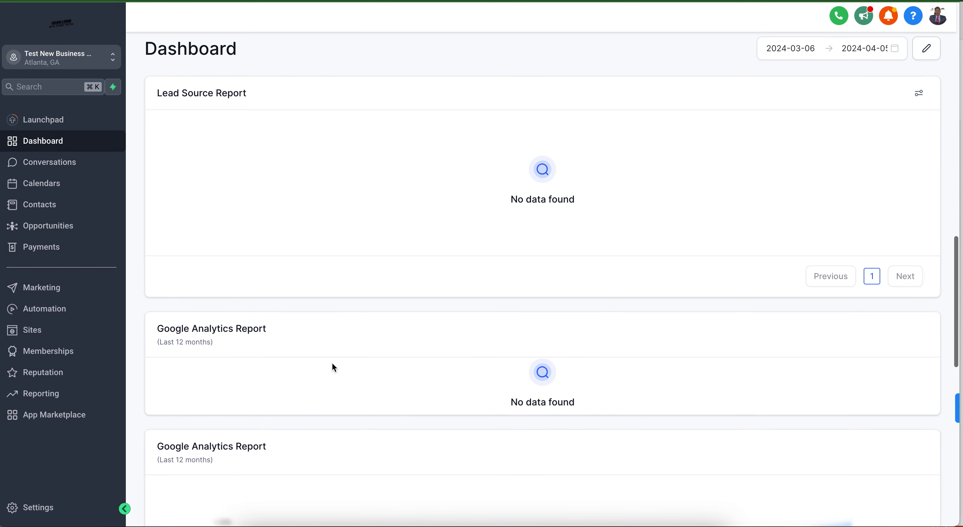
{"action": "scroll", "coordinate": [332, 363], "scroll_direction": "down", "scroll_amount": 7}
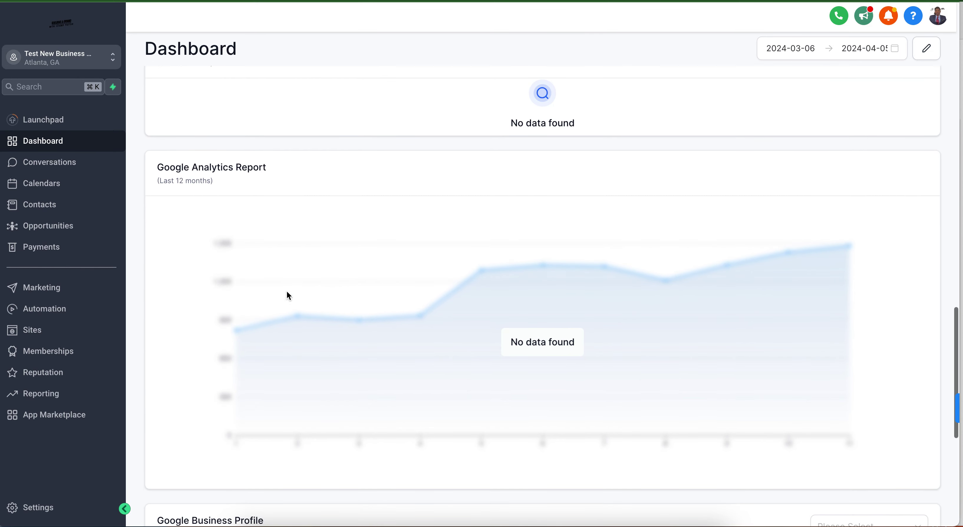
{"action": "scroll", "coordinate": [362, 345], "scroll_direction": "down", "scroll_amount": 5}
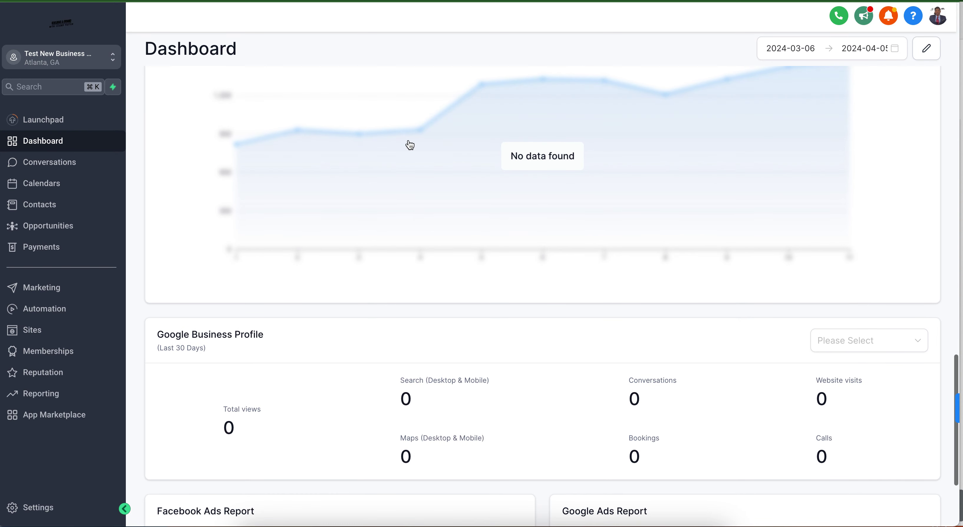
{"action": "scroll", "coordinate": [408, 144], "scroll_direction": "down", "scroll_amount": 4}
{"action": "scroll", "coordinate": [301, 240], "scroll_direction": "down", "scroll_amount": 2}
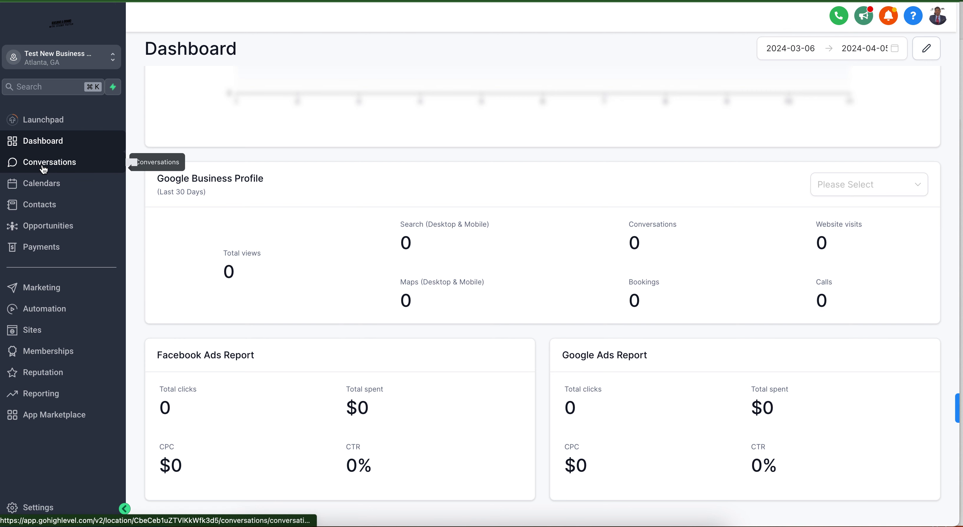
Send the SMS reply "Thank You." in the unread contact conversation.
{"action": "left_click", "coordinate": [109, 162]}
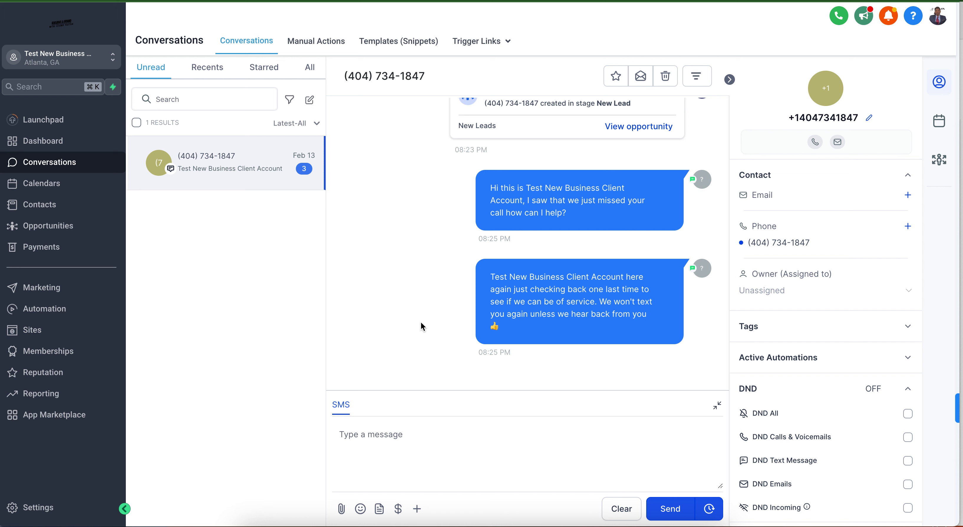
{"action": "left_click", "coordinate": [475, 452]}
{"action": "type", "text": "Thank You ."}
{"action": "left_click", "coordinate": [618, 509]}
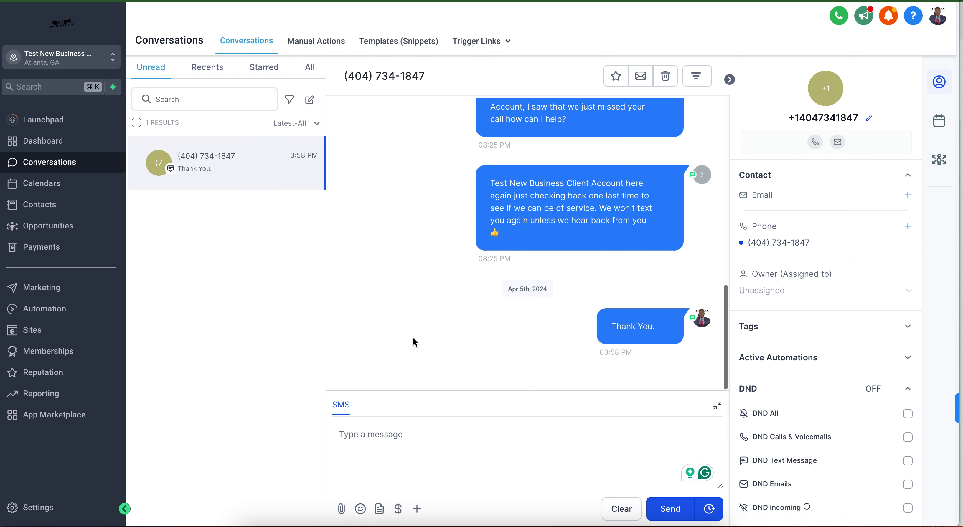
{"action": "mouse_move", "coordinate": [648, 322]}
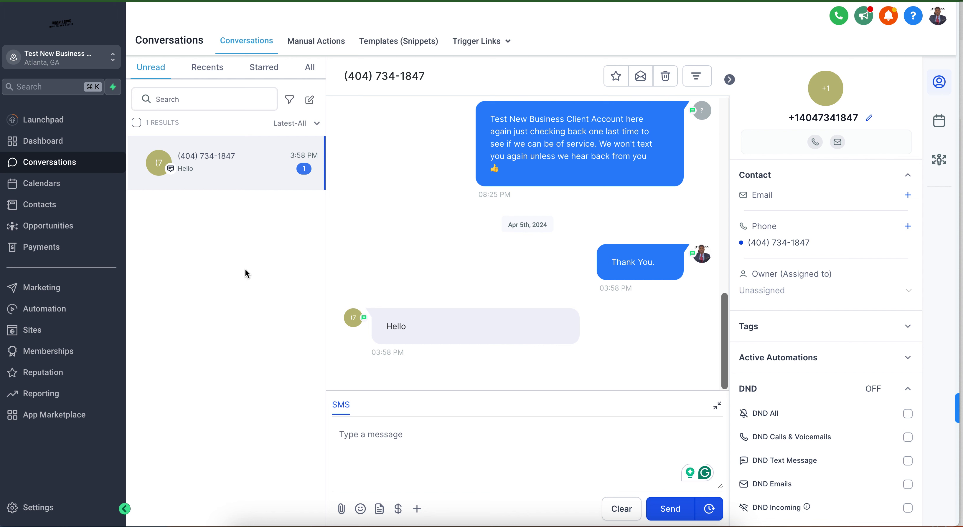
View the Calendars appointments page and the New Leads pipeline in Opportunities.
{"action": "left_click", "coordinate": [54, 192]}
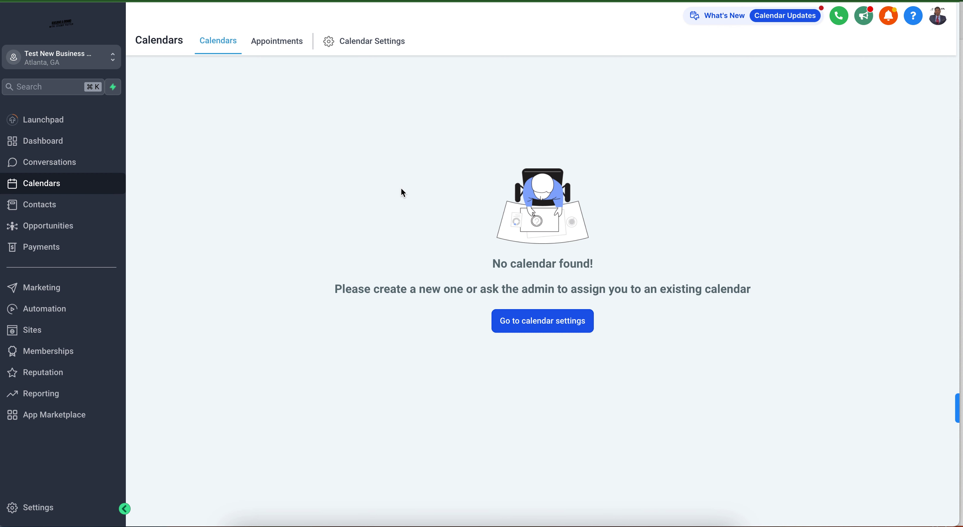
{"action": "left_click", "coordinate": [278, 43]}
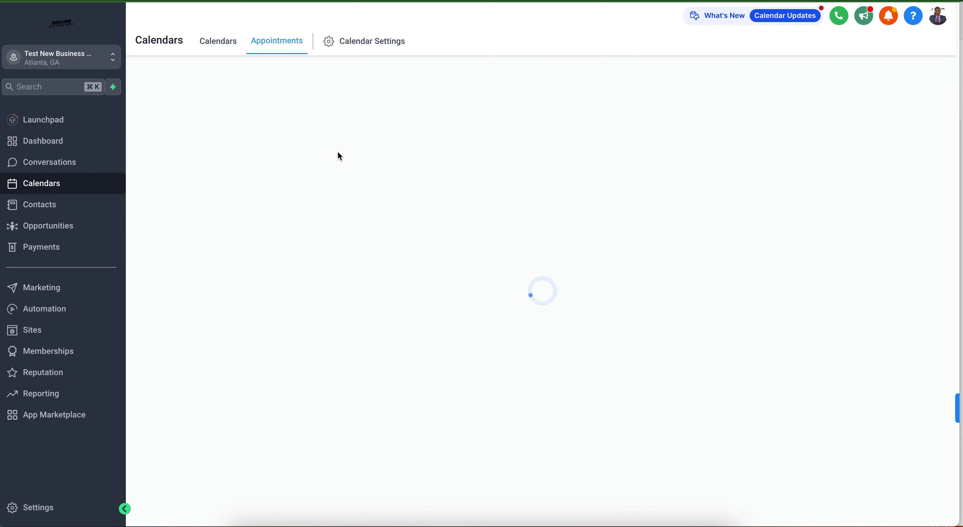
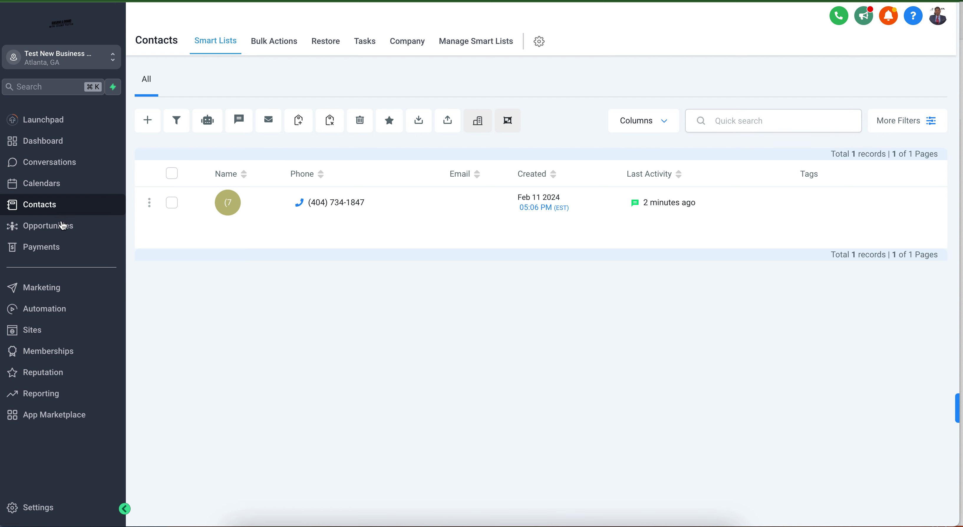
{"action": "left_click", "coordinate": [63, 231]}
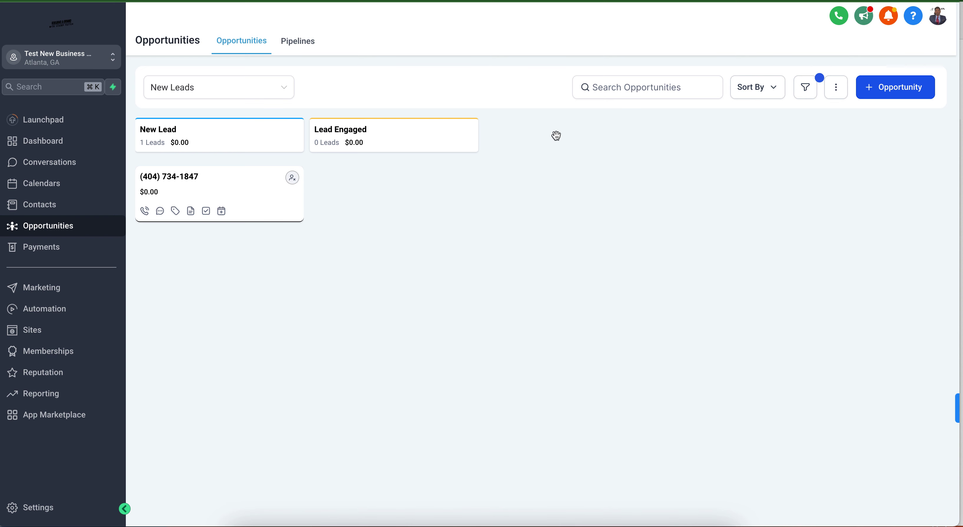
Look over the Payments invoices page and the social account connections in Marketing's Social Planner.
{"action": "left_click", "coordinate": [65, 253]}
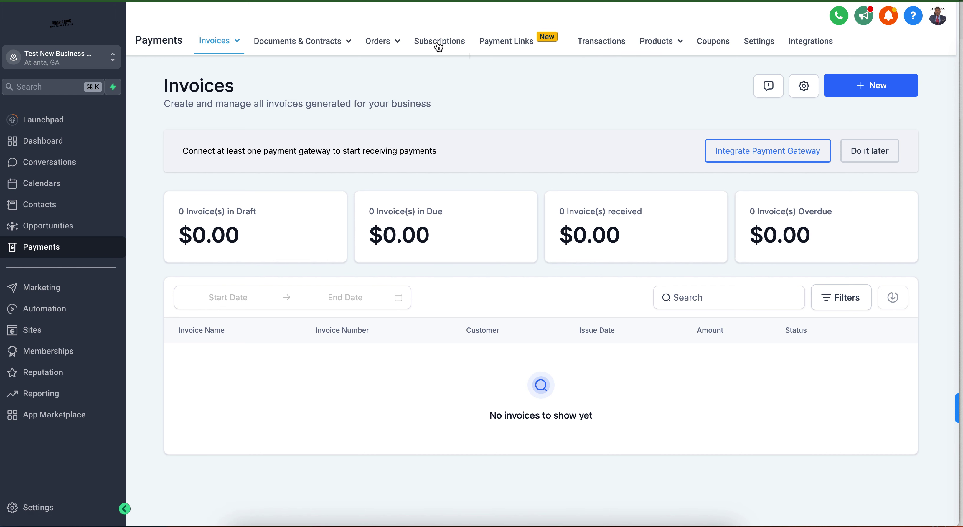
{"action": "mouse_move", "coordinate": [344, 46]}
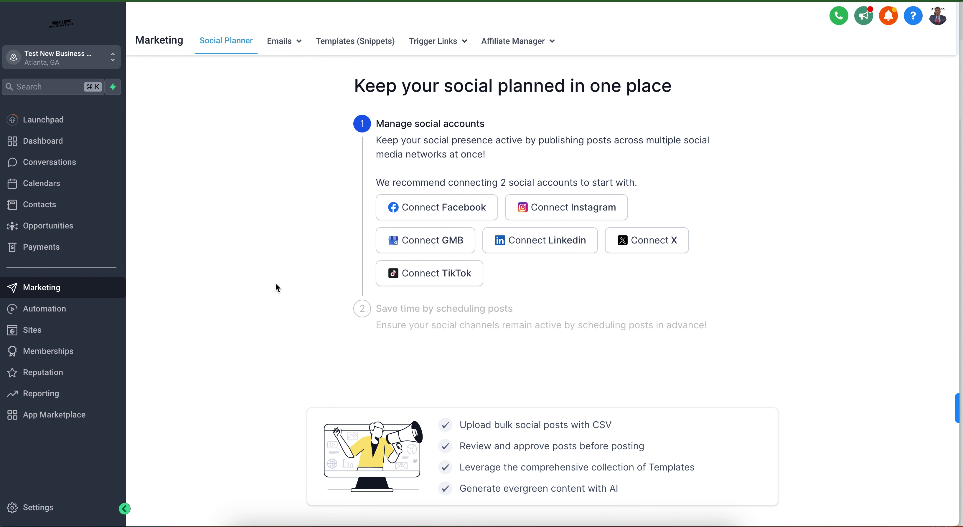
{"action": "scroll", "coordinate": [275, 288], "scroll_direction": "down", "scroll_amount": 1}
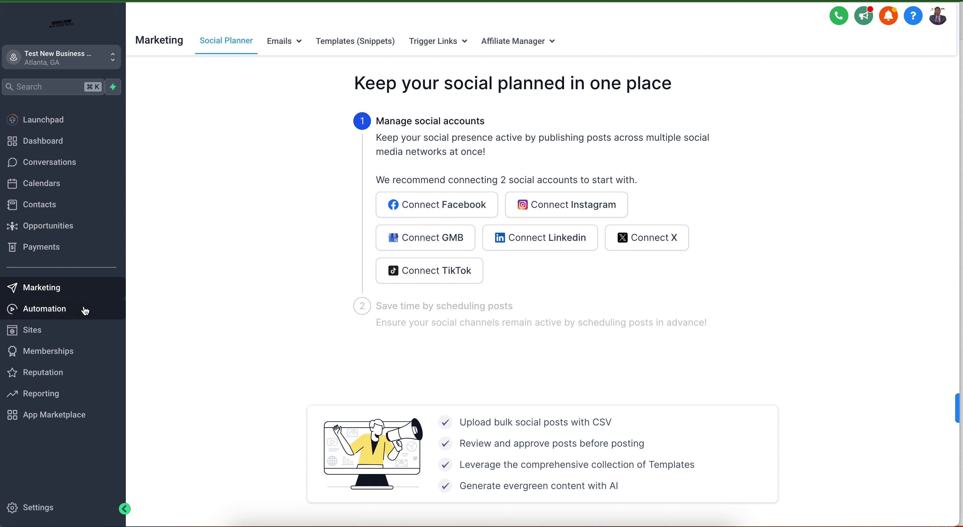
{"action": "triple_click", "coordinate": [504, 182]}
{"action": "left_click", "coordinate": [320, 196]}
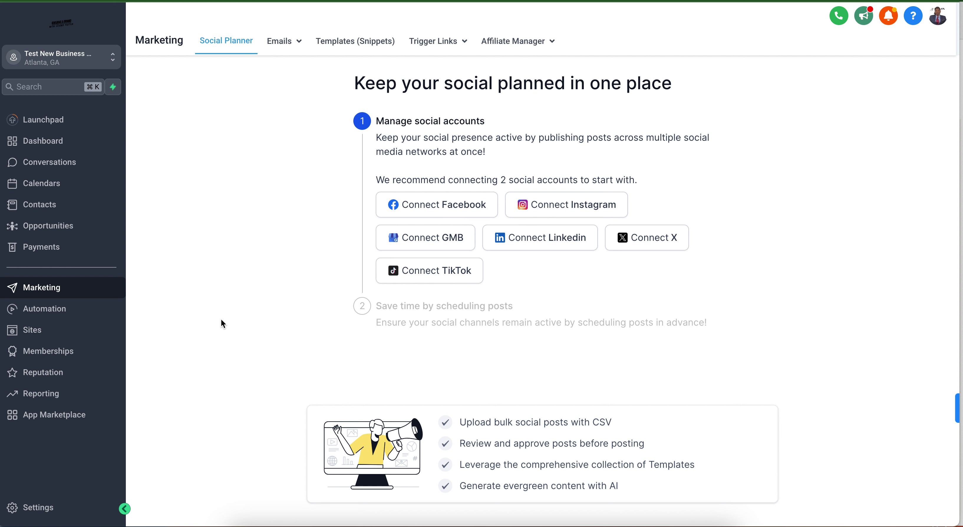
View the Automation workflow list and the Funnels, Websites and Blogs pages in Sites, including the WordPress and Client Portal options.
{"action": "left_click", "coordinate": [54, 315]}
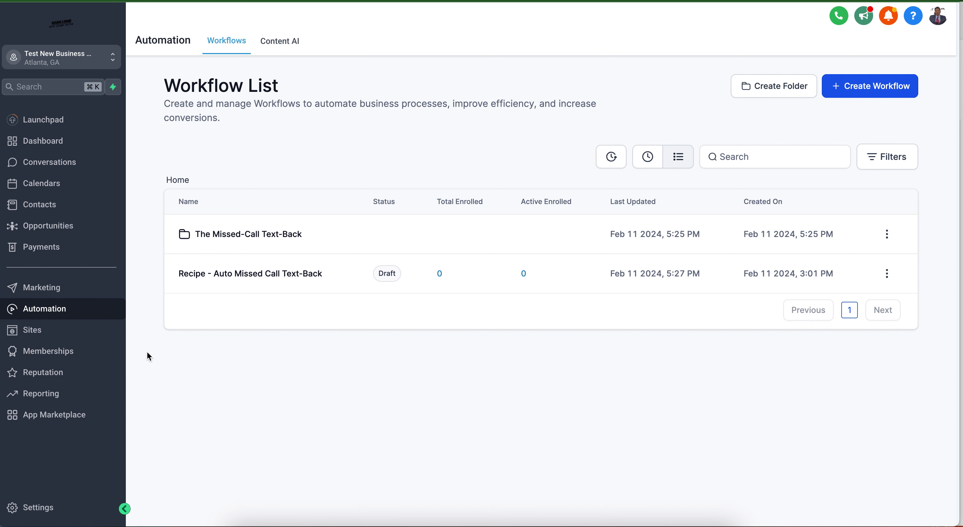
{"action": "left_click", "coordinate": [50, 336]}
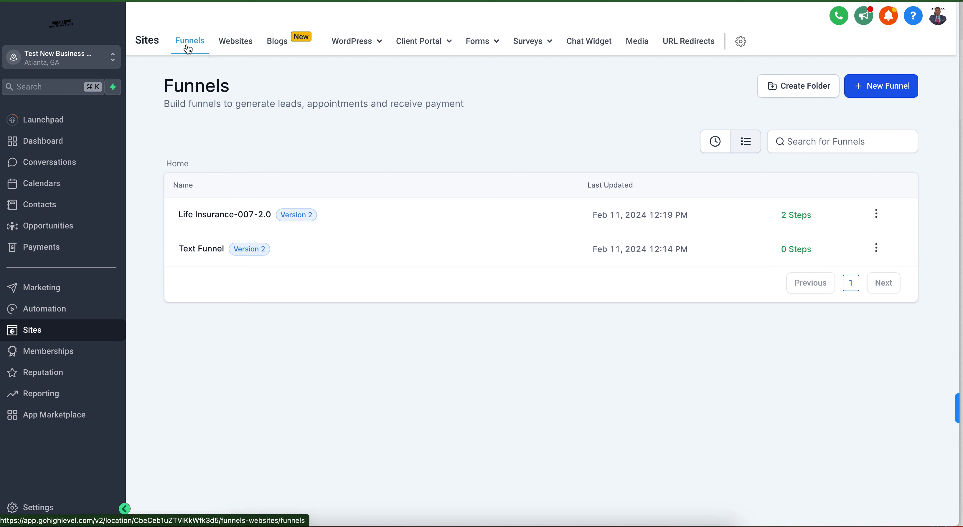
{"action": "left_click", "coordinate": [238, 46]}
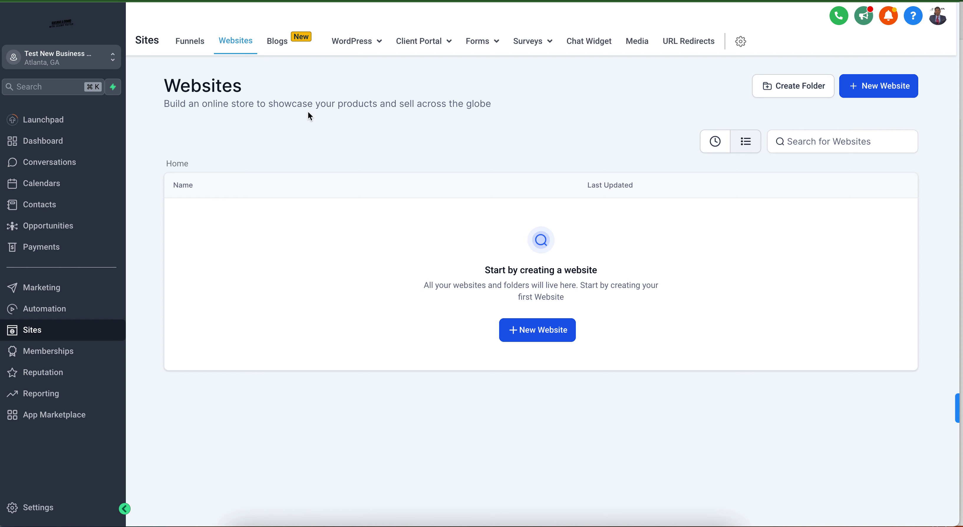
{"action": "mouse_move", "coordinate": [365, 46]}
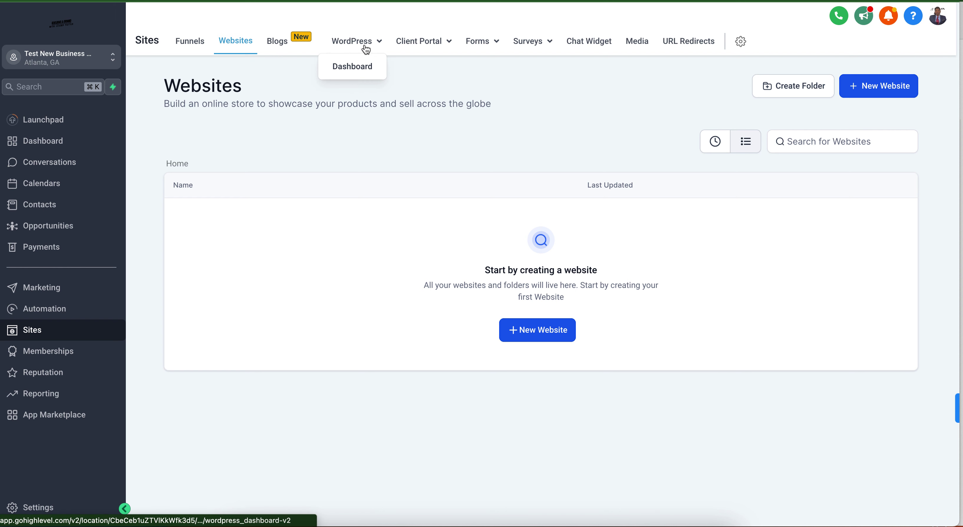
{"action": "left_click", "coordinate": [277, 48]}
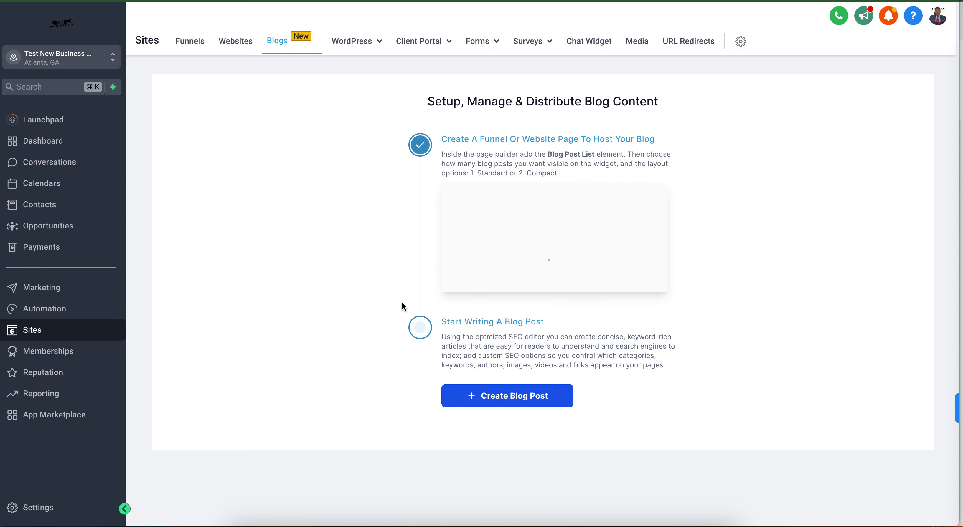
{"action": "mouse_move", "coordinate": [357, 43]}
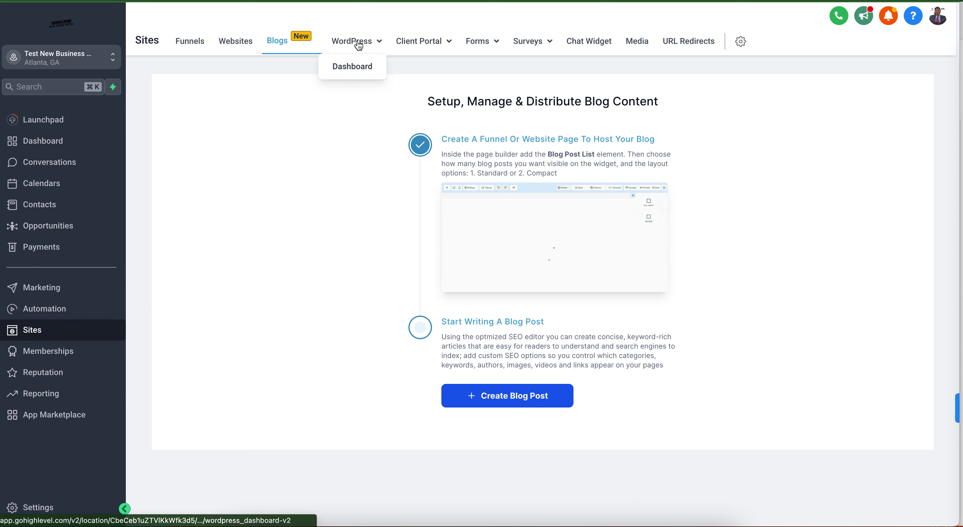
{"action": "mouse_move", "coordinate": [413, 47]}
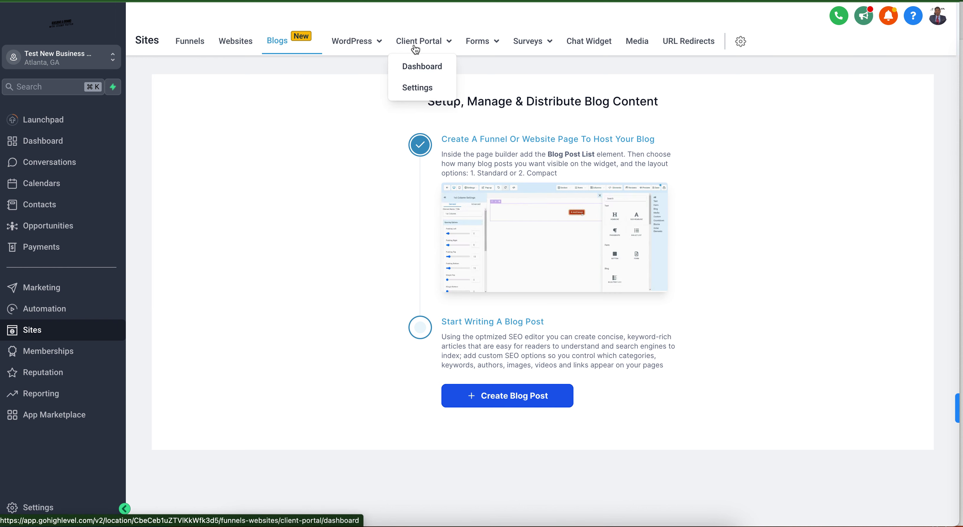
View the Forms builder page in Sites and the Courses dashboard in Memberships, including the Communities and Certificates options.
{"action": "mouse_move", "coordinate": [477, 46]}
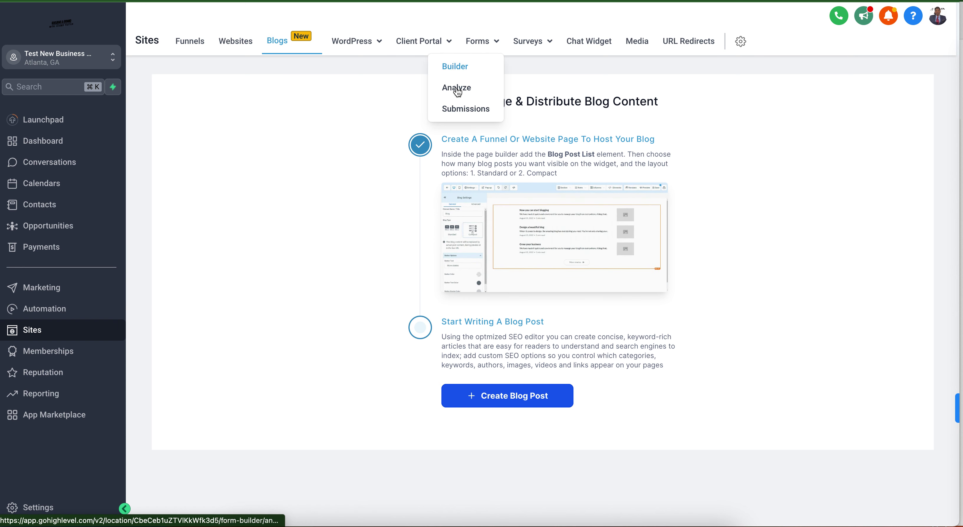
{"action": "left_click", "coordinate": [461, 76]}
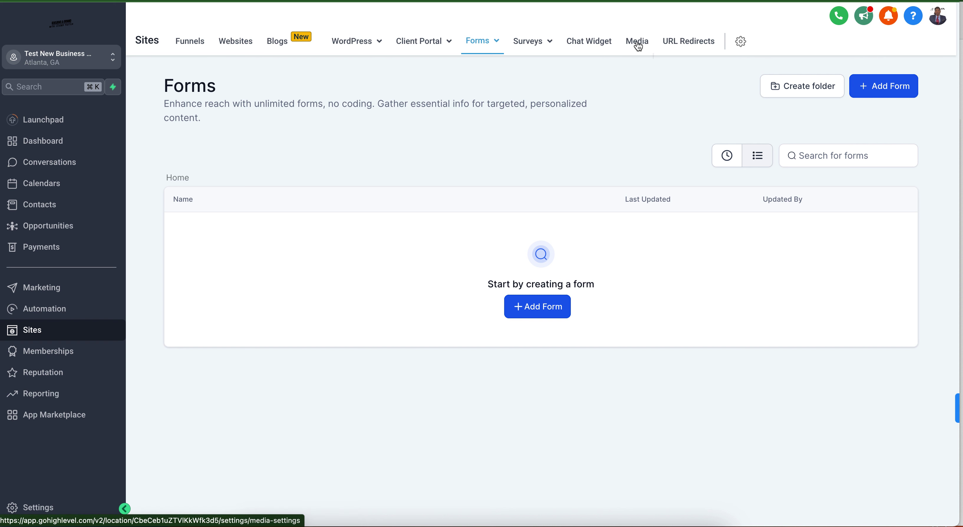
{"action": "left_click", "coordinate": [54, 359]}
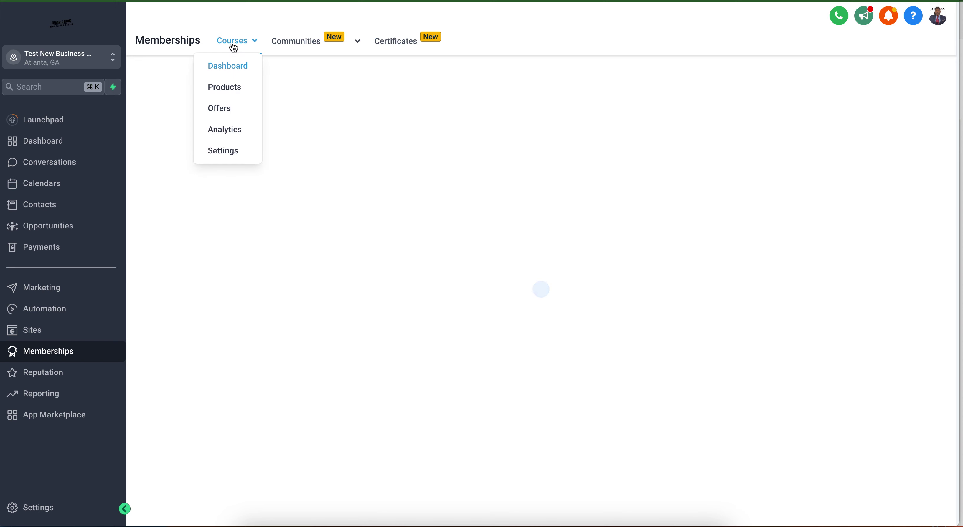
{"action": "mouse_move", "coordinate": [303, 41]}
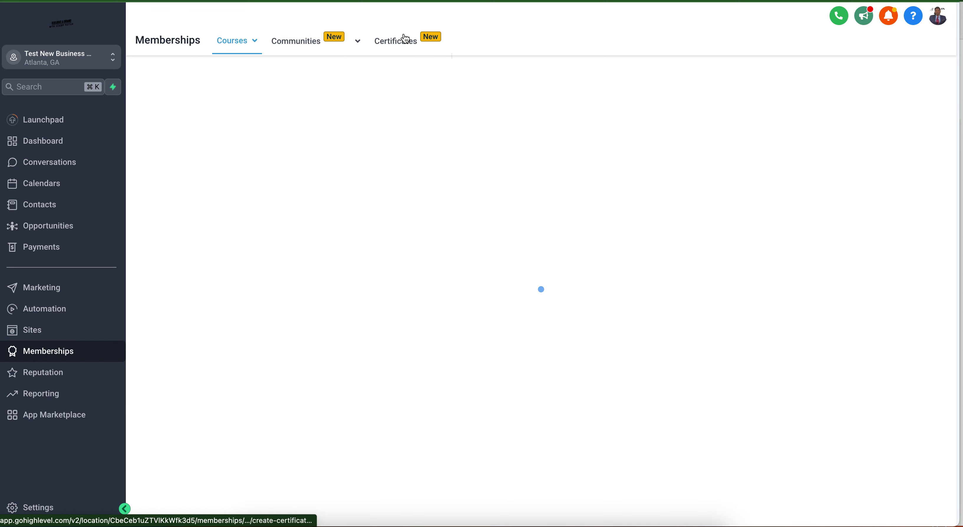
{"action": "mouse_move", "coordinate": [222, 54]}
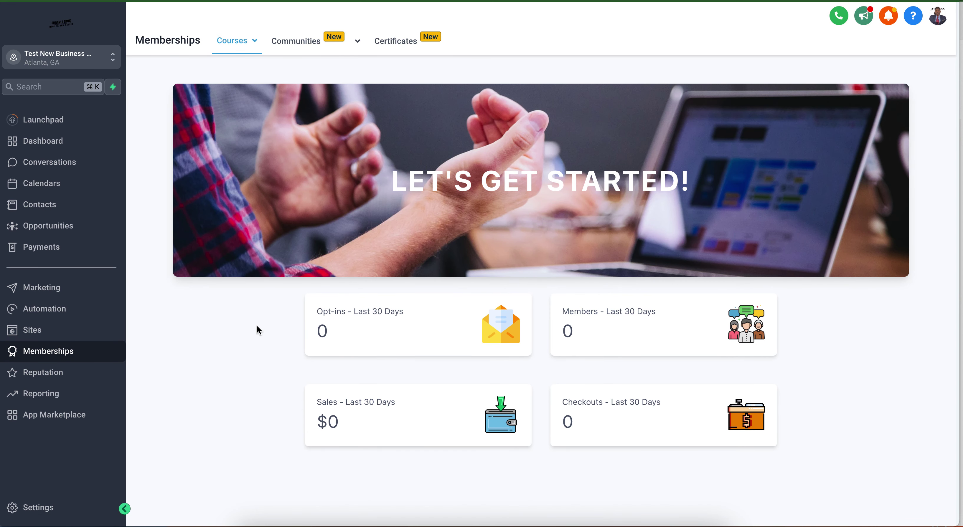
Review the Reputation overview, covering invites goal, reviews received, sentiment, average rating, invite and review trends, latest review requests and latest reviews.
{"action": "left_click", "coordinate": [76, 372]}
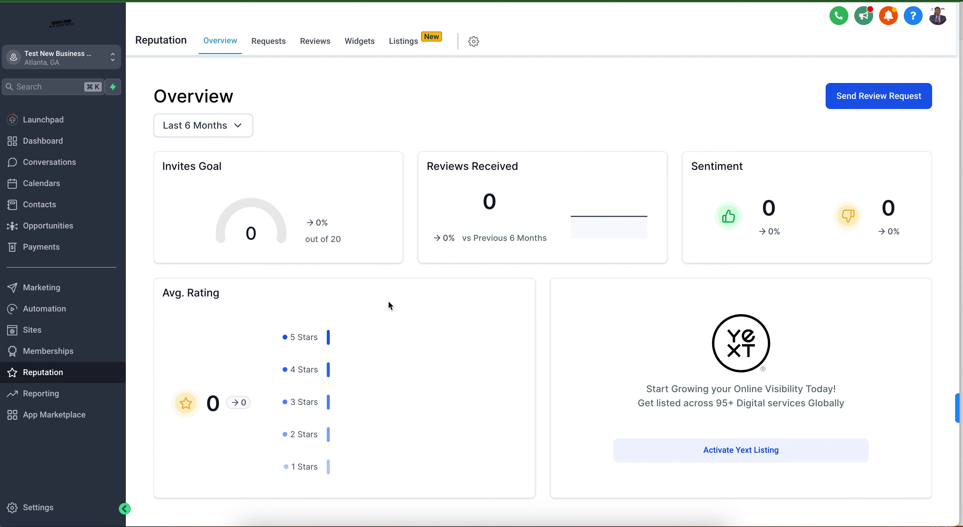
{"action": "scroll", "coordinate": [531, 268], "scroll_direction": "down", "scroll_amount": 5}
{"action": "scroll", "coordinate": [531, 266], "scroll_direction": "down", "scroll_amount": 7}
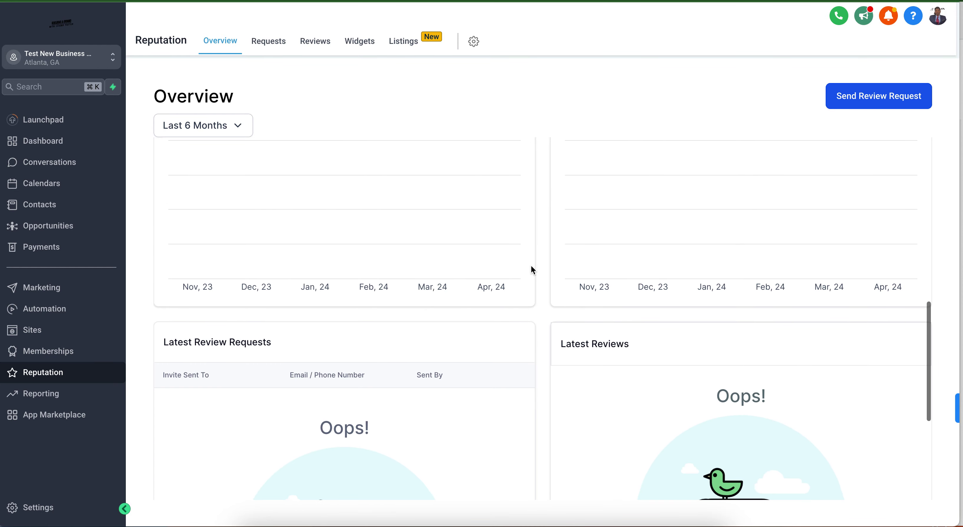
{"action": "scroll", "coordinate": [530, 266], "scroll_direction": "down", "scroll_amount": 7}
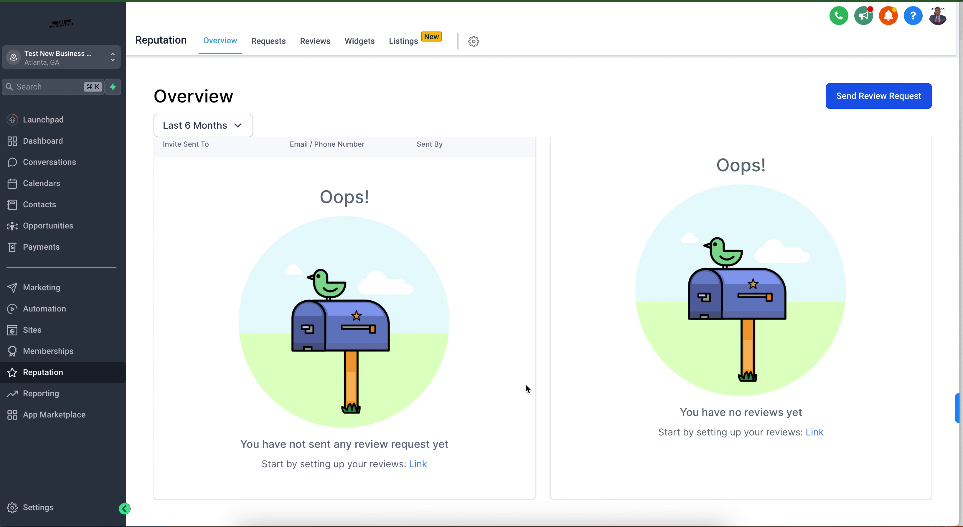
{"action": "scroll", "coordinate": [559, 315], "scroll_direction": "up", "scroll_amount": 3}
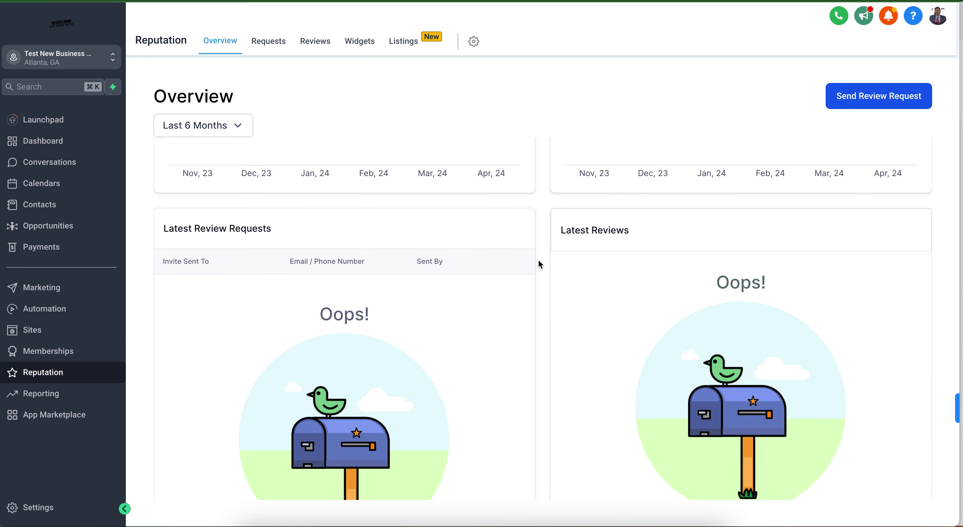
{"action": "scroll", "coordinate": [539, 264], "scroll_direction": "up", "scroll_amount": 1}
{"action": "scroll", "coordinate": [539, 262], "scroll_direction": "up", "scroll_amount": 10}
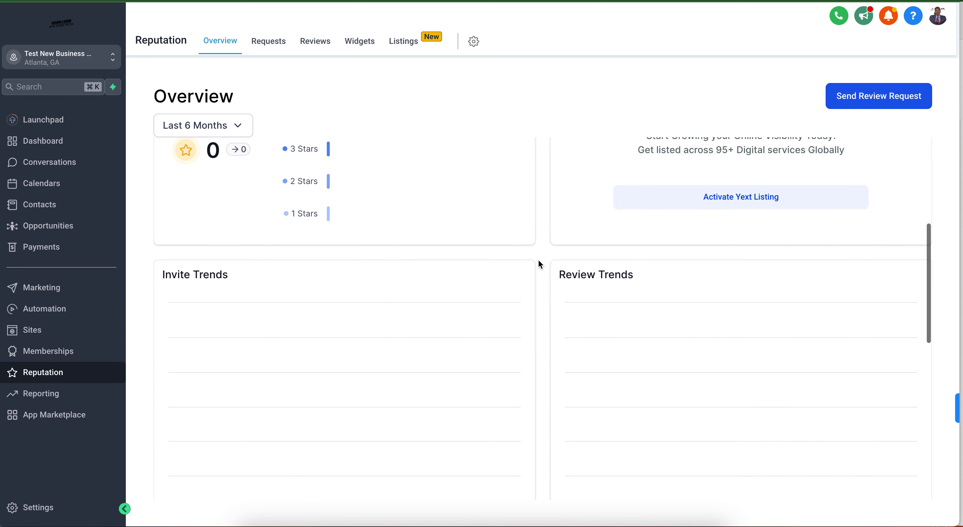
{"action": "scroll", "coordinate": [539, 260], "scroll_direction": "up", "scroll_amount": 4}
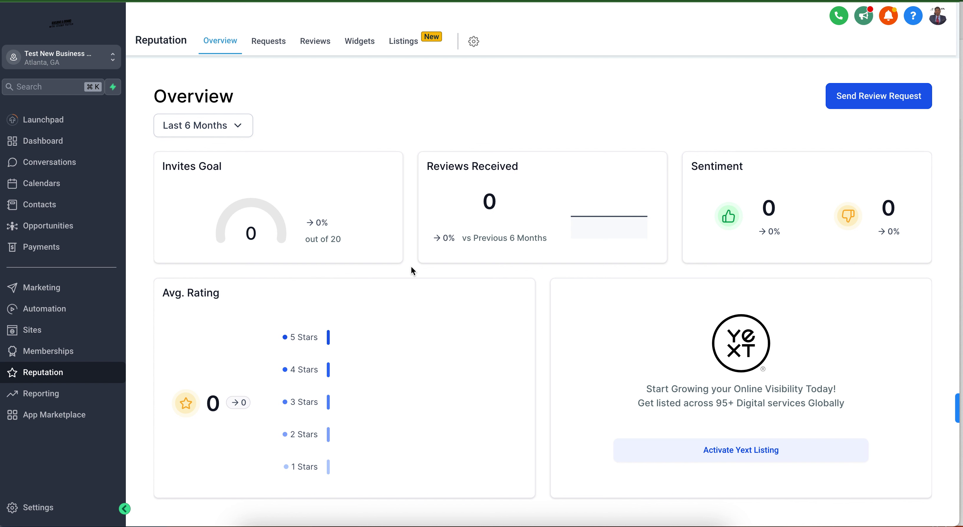
{"action": "scroll", "coordinate": [411, 267], "scroll_direction": "down", "scroll_amount": 2}
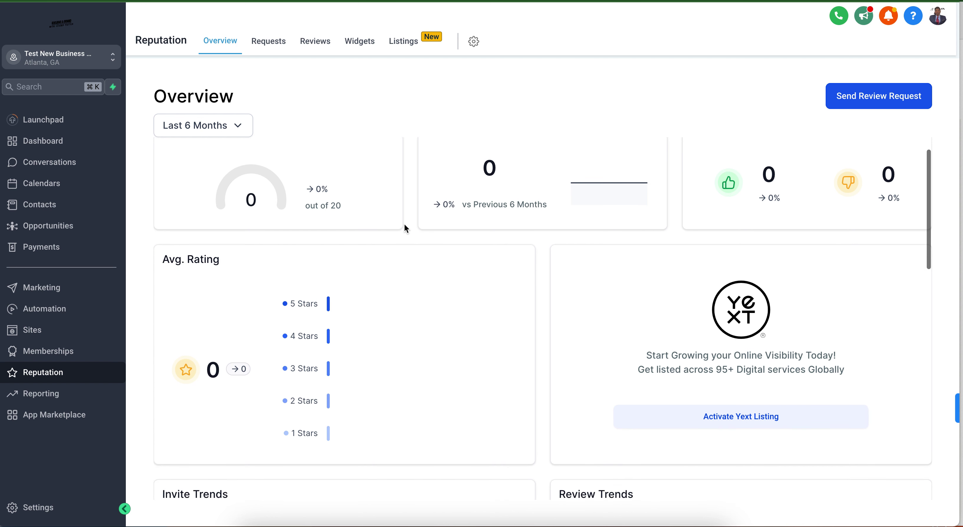
{"action": "scroll", "coordinate": [418, 235], "scroll_direction": "down", "scroll_amount": 2}
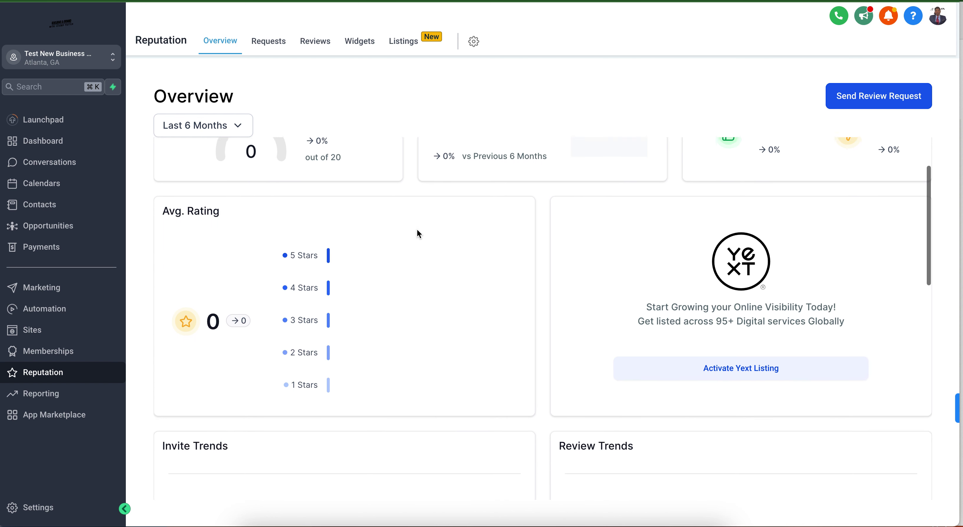
{"action": "scroll", "coordinate": [417, 230], "scroll_direction": "down", "scroll_amount": 6}
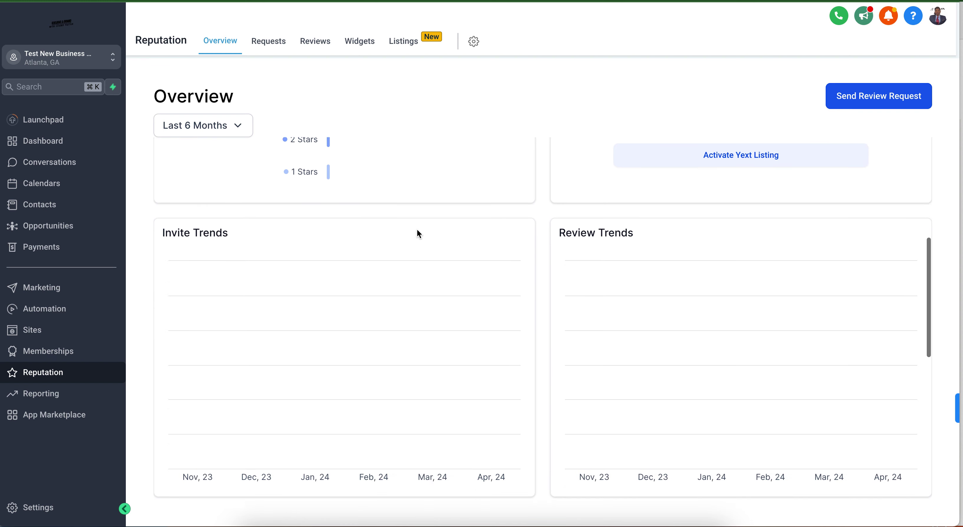
{"action": "scroll", "coordinate": [419, 234], "scroll_direction": "down", "scroll_amount": 7}
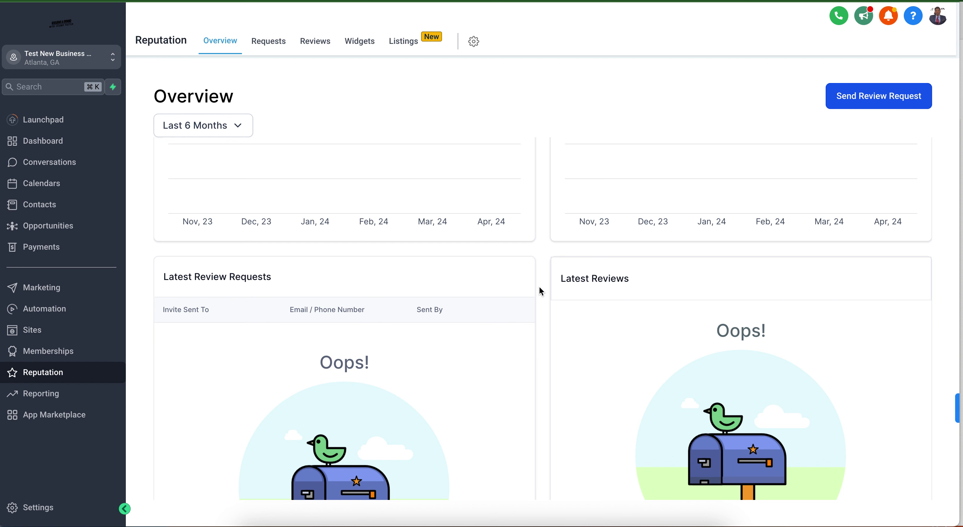
{"action": "scroll", "coordinate": [539, 288], "scroll_direction": "down", "scroll_amount": 2}
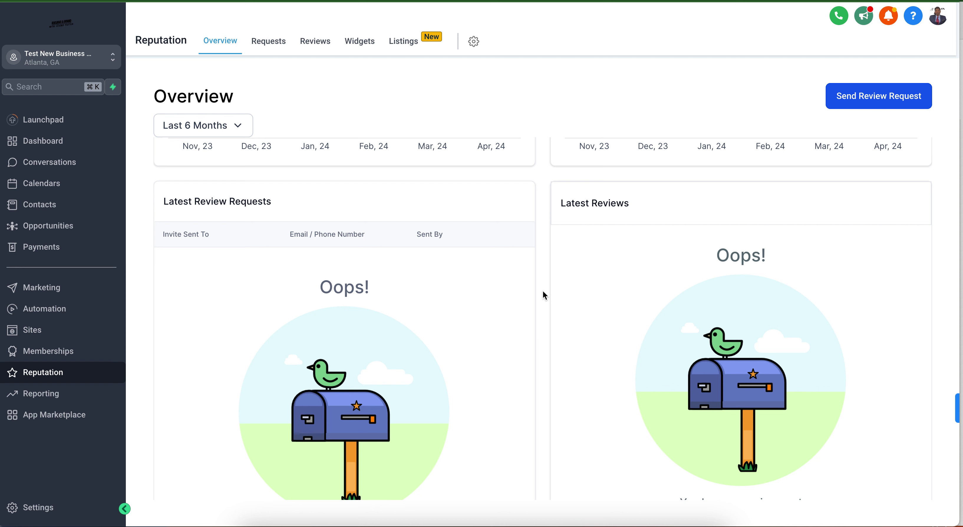
{"action": "scroll", "coordinate": [542, 291], "scroll_direction": "down", "scroll_amount": 3}
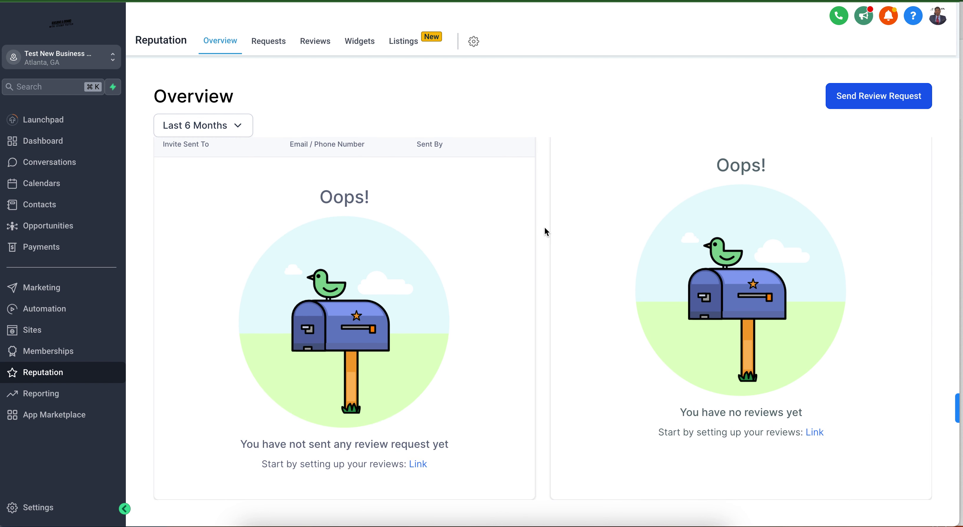
{"action": "scroll", "coordinate": [544, 227], "scroll_direction": "up", "scroll_amount": 10}
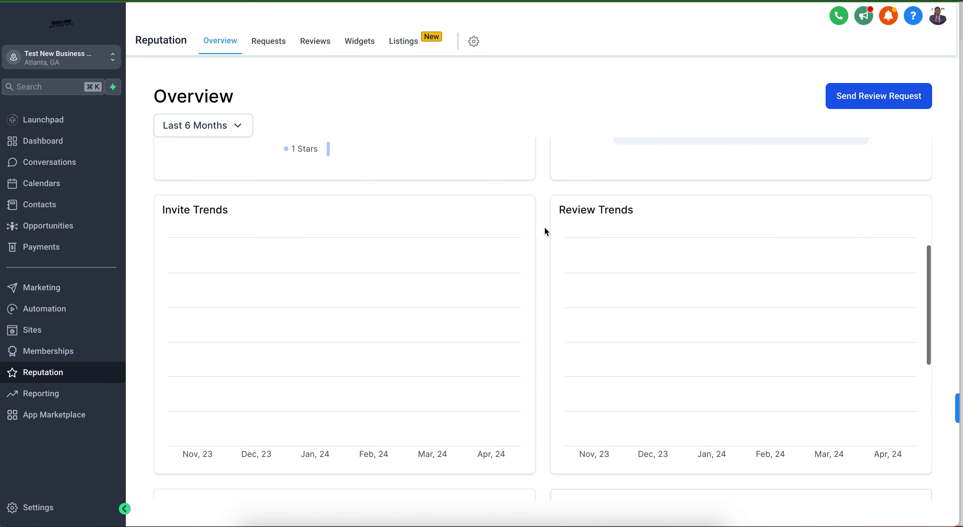
{"action": "scroll", "coordinate": [544, 232], "scroll_direction": "up", "scroll_amount": 4}
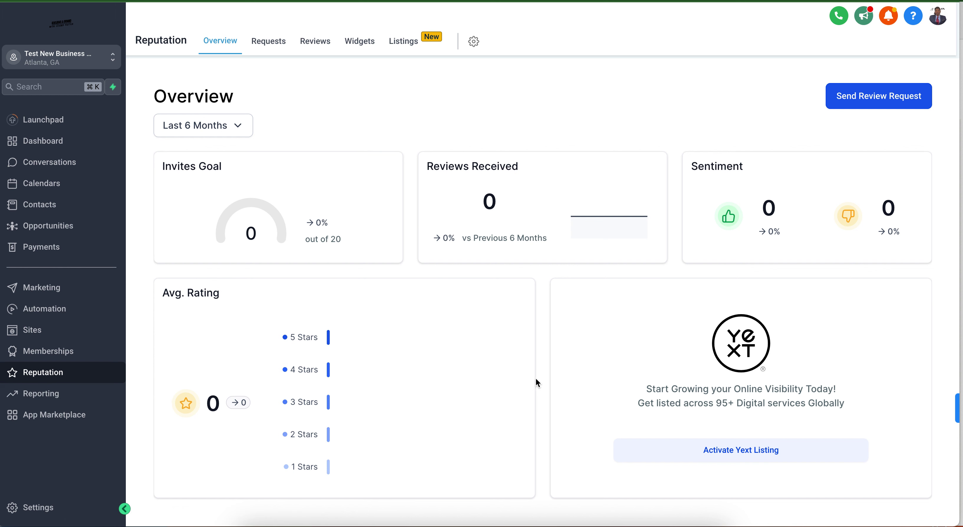
Examine the Impressions, Clicks and Conversions figures and charts in the Google Ads report under Reporting.
{"action": "mouse_move", "coordinate": [403, 345]}
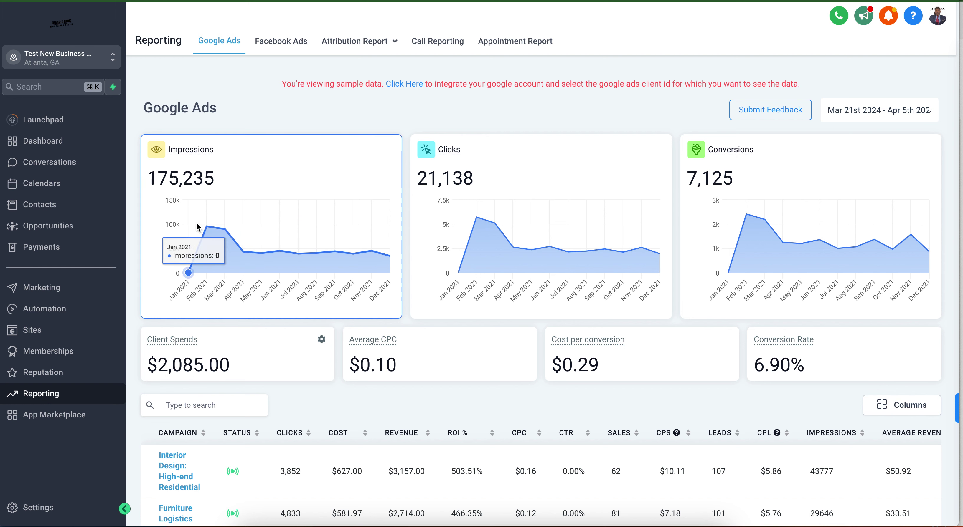
{"action": "triple_click", "coordinate": [184, 183]}
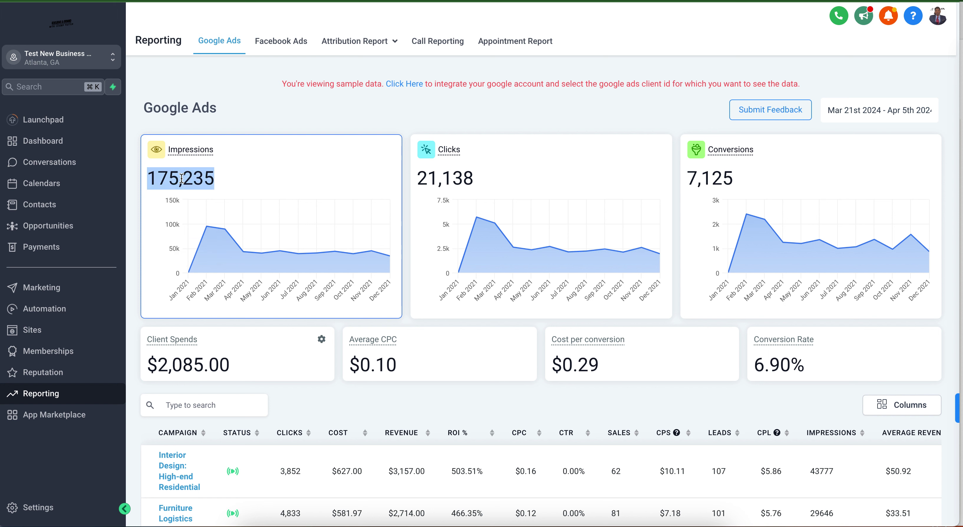
{"action": "triple_click", "coordinate": [462, 176]}
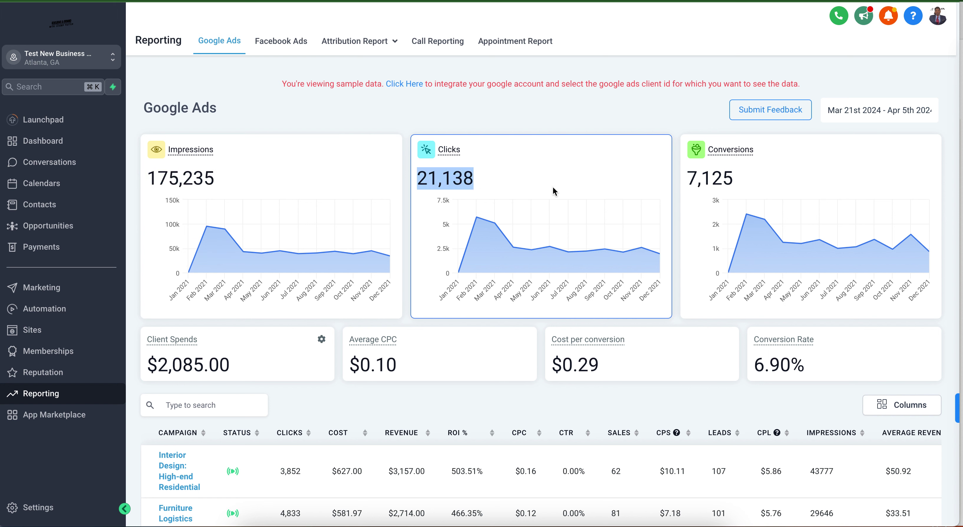
{"action": "triple_click", "coordinate": [720, 178]}
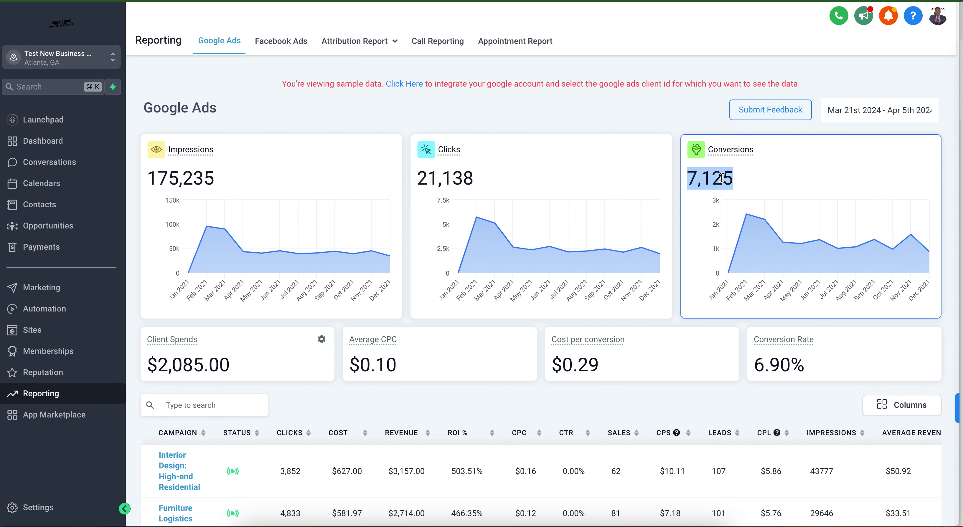
{"action": "mouse_move", "coordinate": [794, 264]}
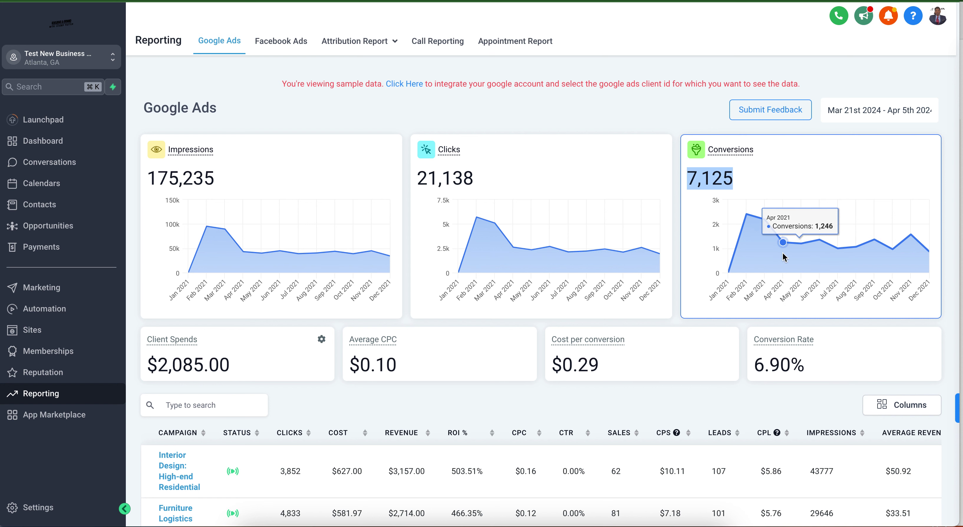
{"action": "left_click", "coordinate": [805, 159]}
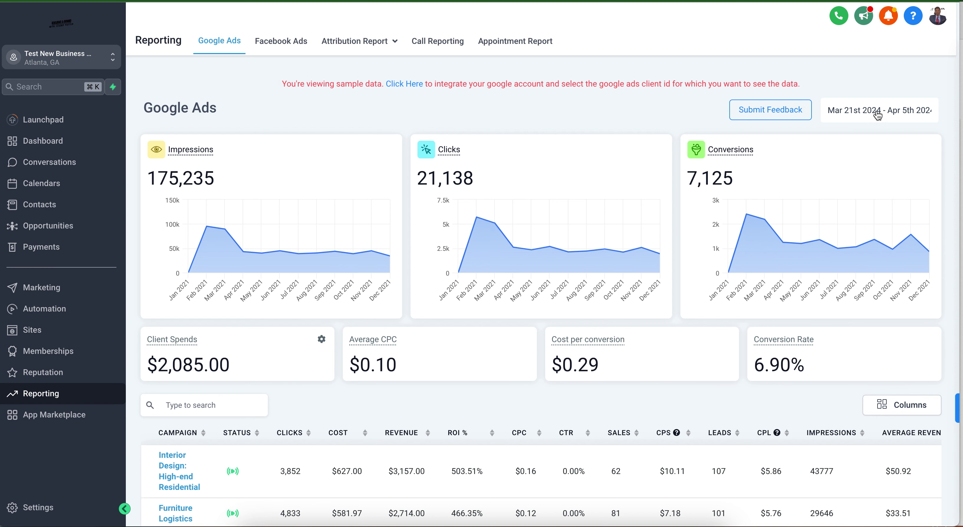
Look through the Google Ads cost and conversion metrics and the campaign performance table.
{"action": "scroll", "coordinate": [643, 254], "scroll_direction": "down", "scroll_amount": 2}
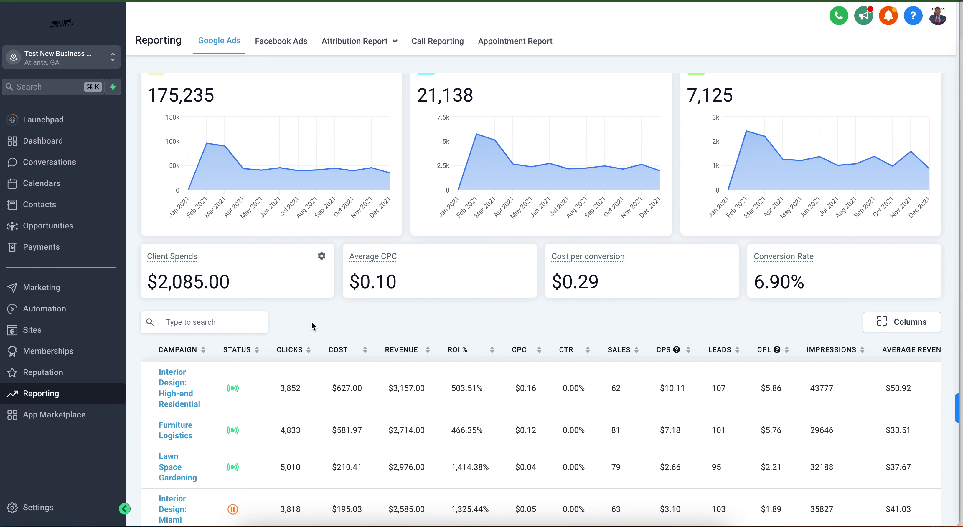
{"action": "scroll", "coordinate": [312, 323], "scroll_direction": "down", "scroll_amount": 1}
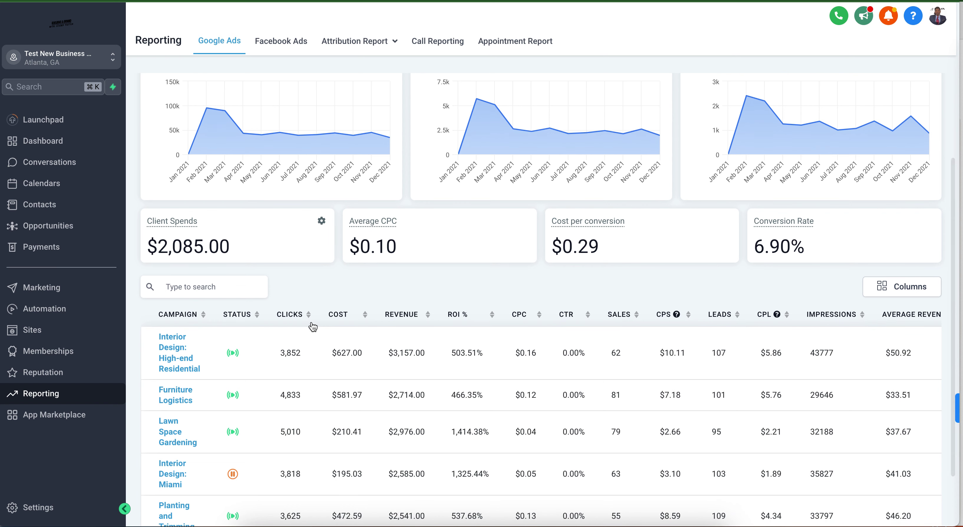
{"action": "scroll", "coordinate": [313, 327], "scroll_direction": "down", "scroll_amount": 2}
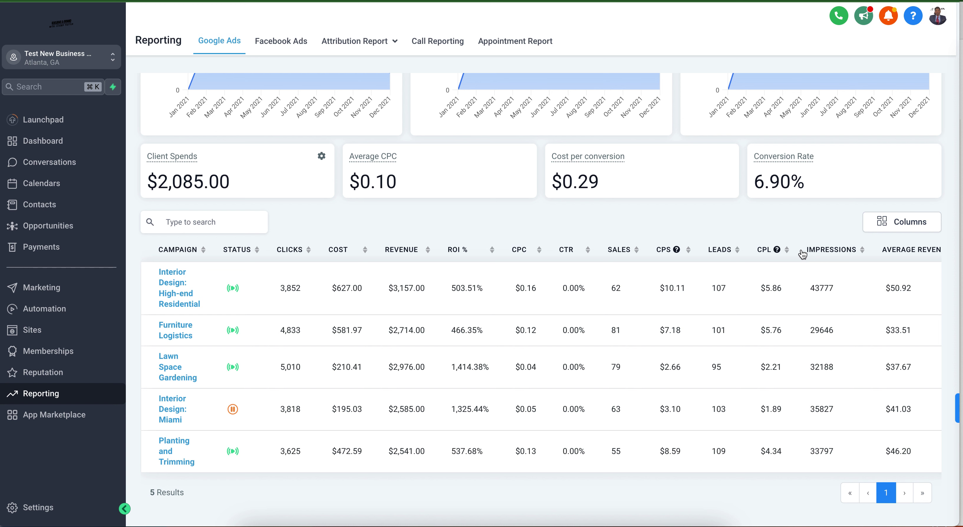
{"action": "scroll", "coordinate": [764, 340], "scroll_direction": "down", "scroll_amount": 1}
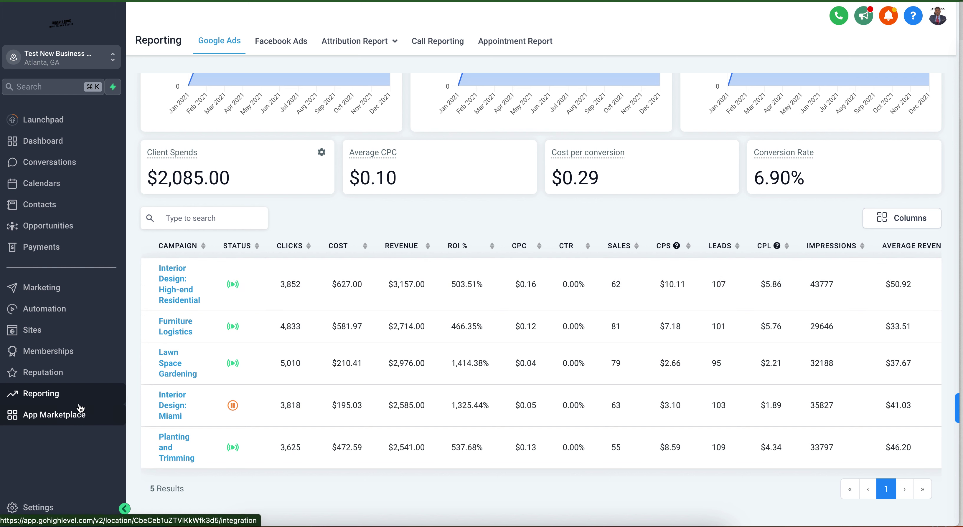
View all apps in the App Marketplace and highlight the total number of apps.
{"action": "left_click", "coordinate": [77, 415]}
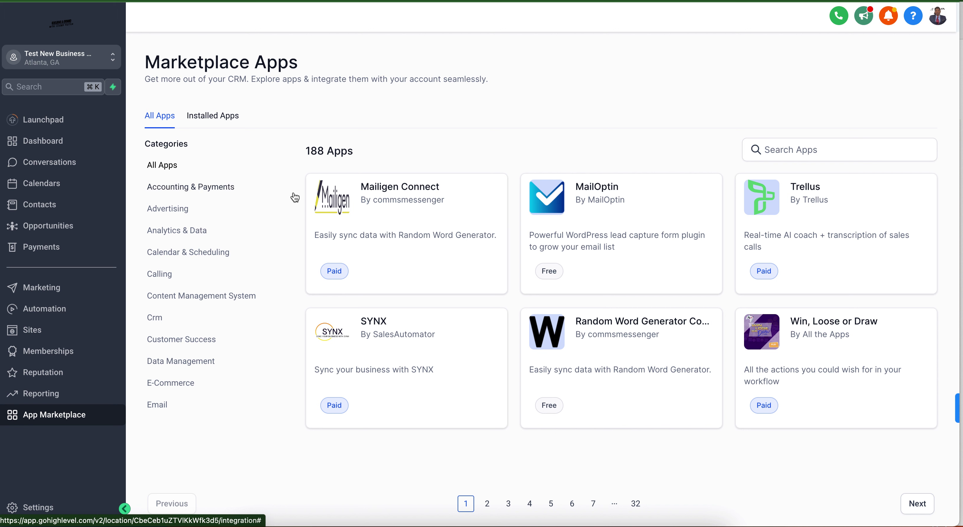
{"action": "left_click_drag", "start_coordinate": [304, 150], "coordinate": [353, 152]}
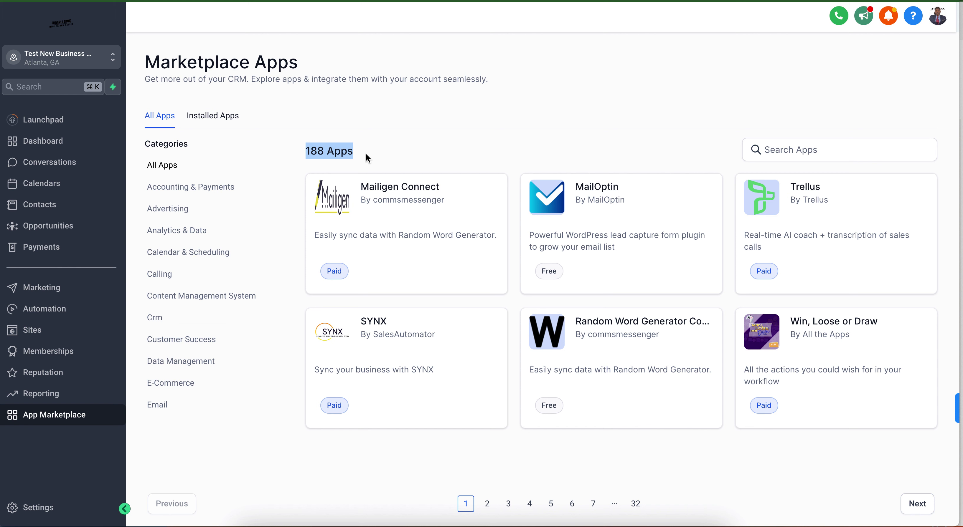